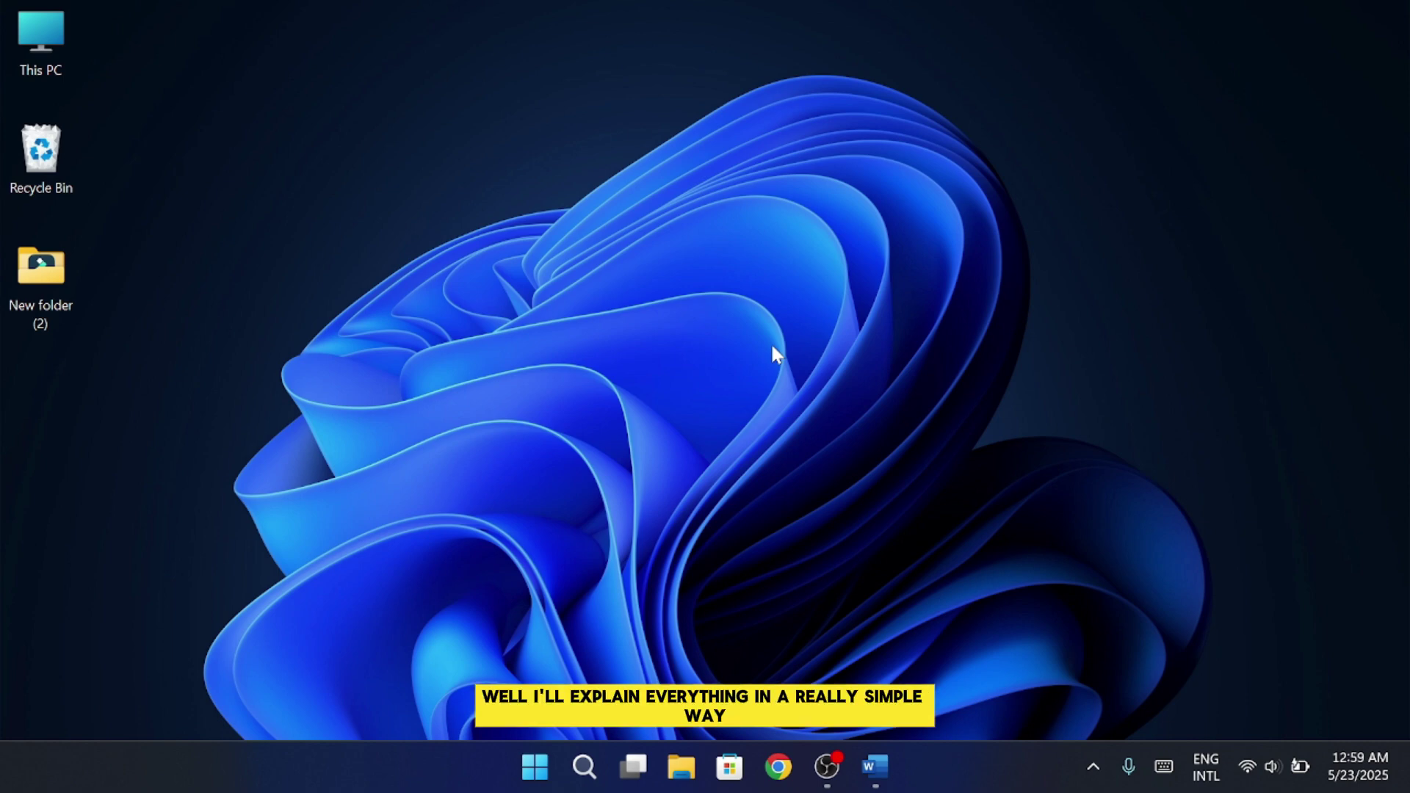
Open the recent file-sample_100kB document from Word's start screen and scroll to page 2
{"action": "left_click", "coordinate": [879, 746]}
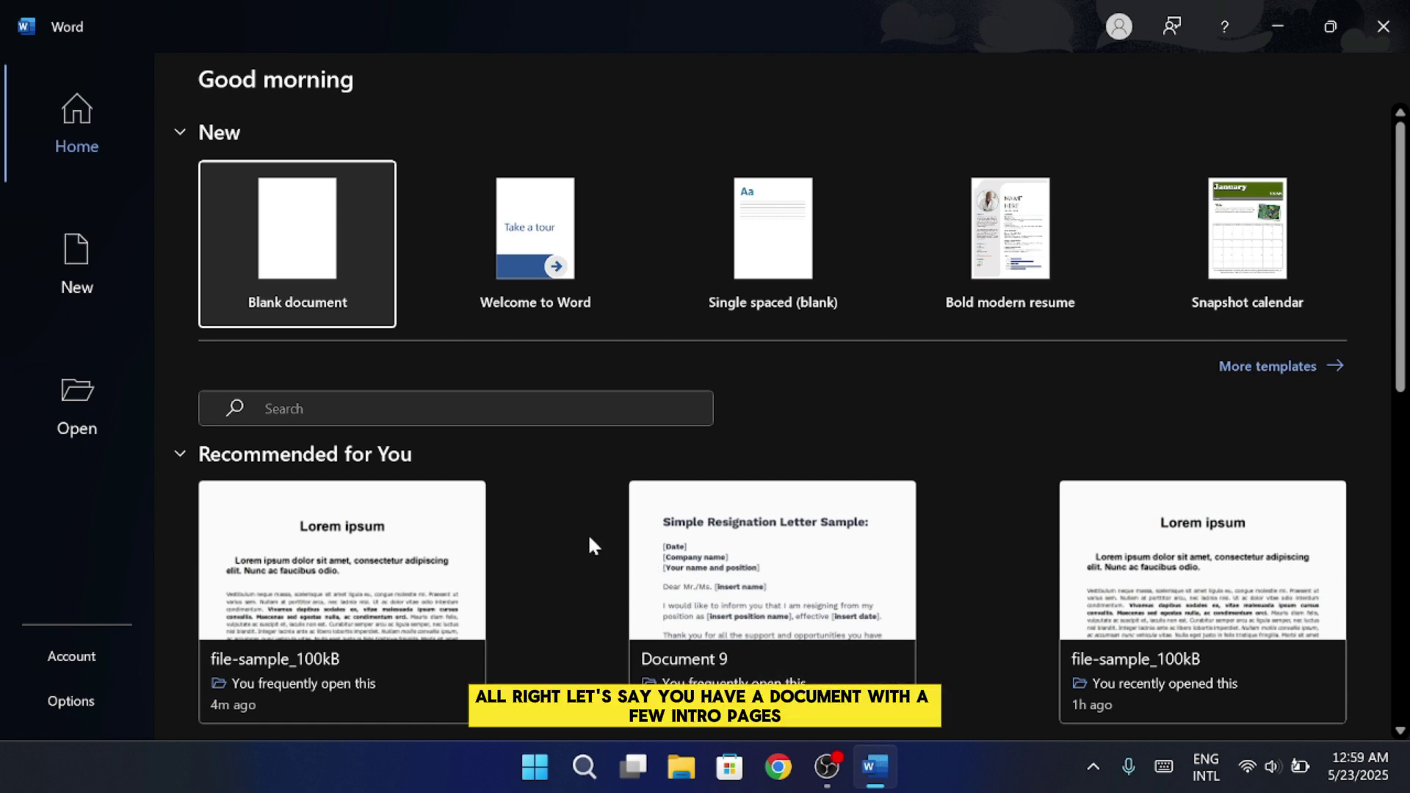
{"action": "left_click", "coordinate": [413, 563]}
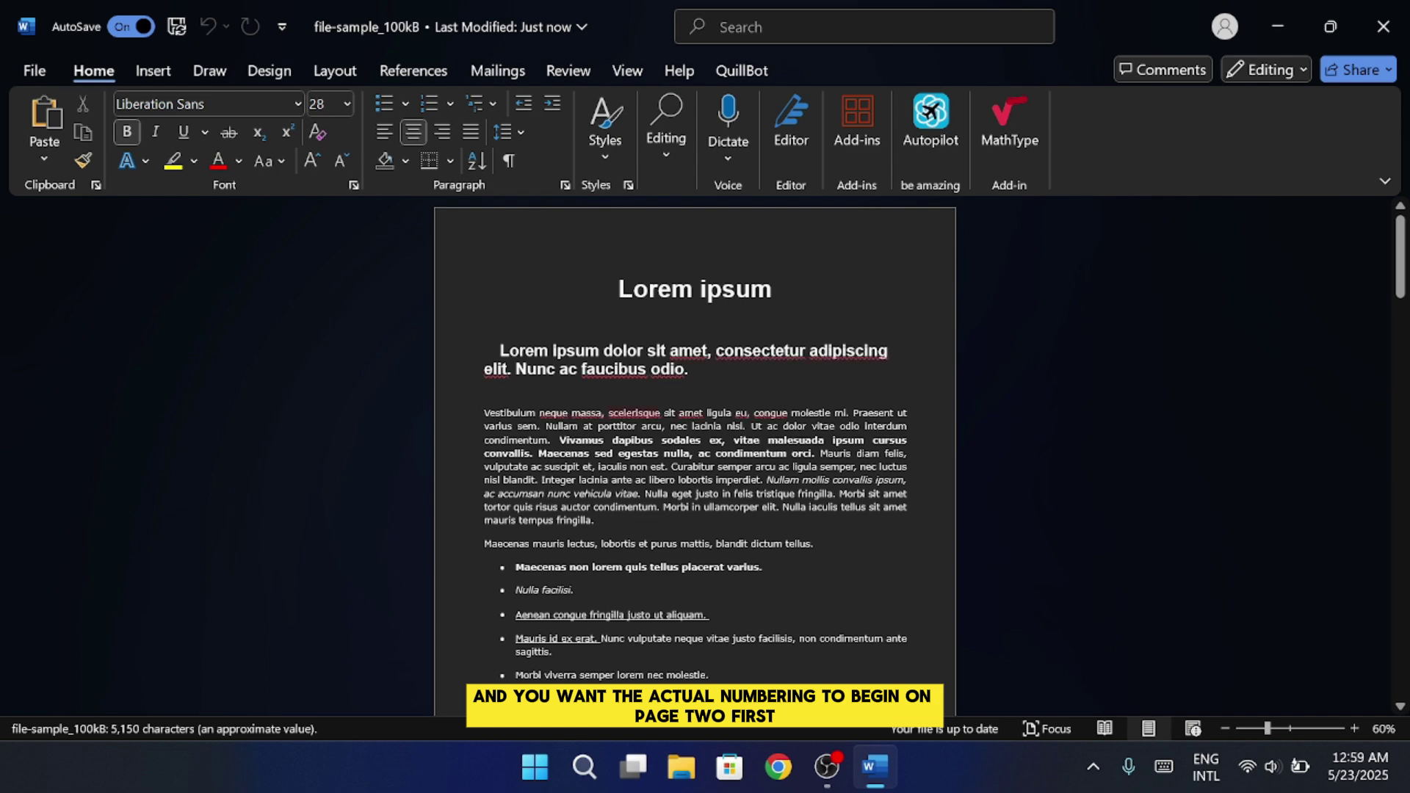
{"action": "scroll", "coordinate": [661, 413], "scroll_direction": "down", "scroll_amount": 5}
{"action": "scroll", "coordinate": [664, 411], "scroll_direction": "down", "scroll_amount": 5}
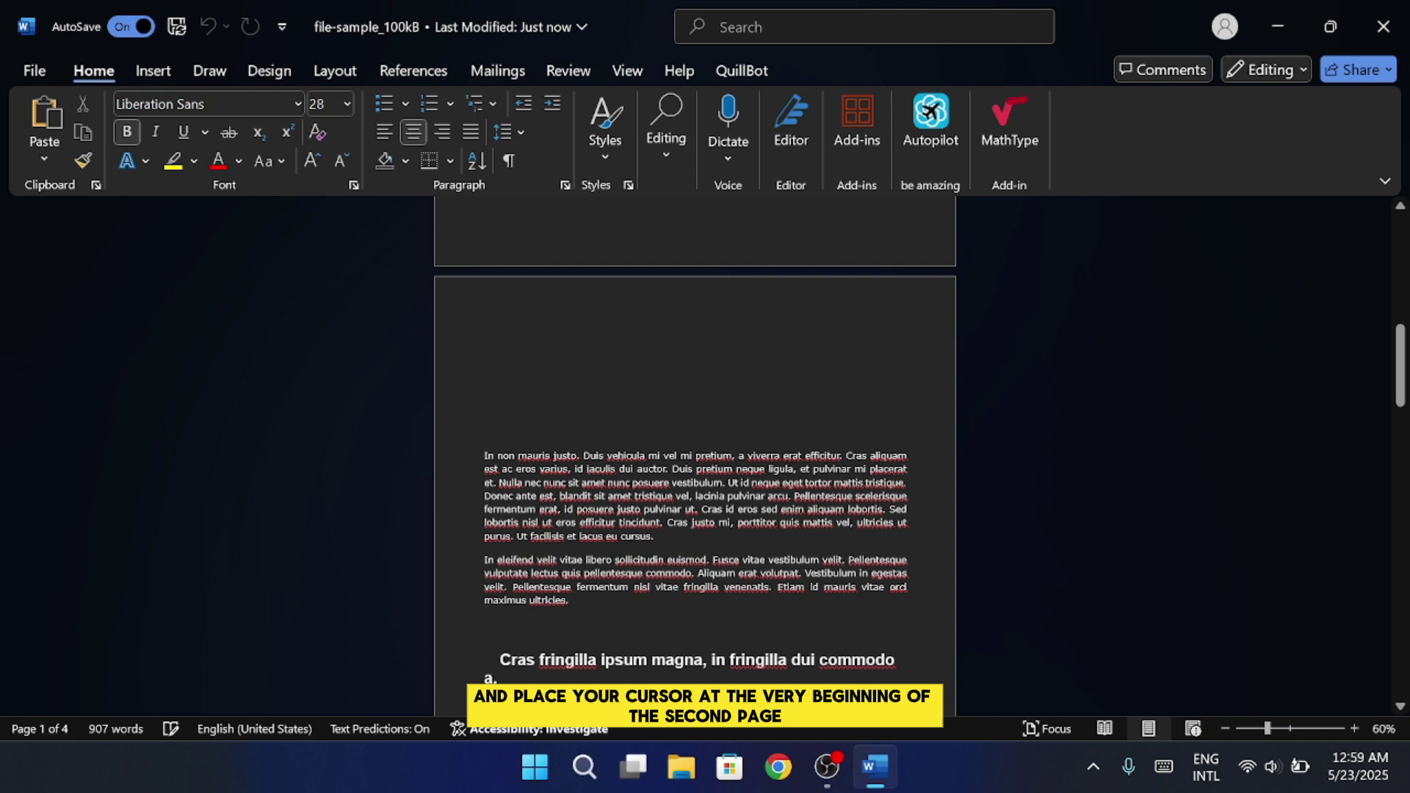
Insert a Layout > Breaks > Next Page section break at the start of page 2
{"action": "left_click", "coordinate": [508, 333]}
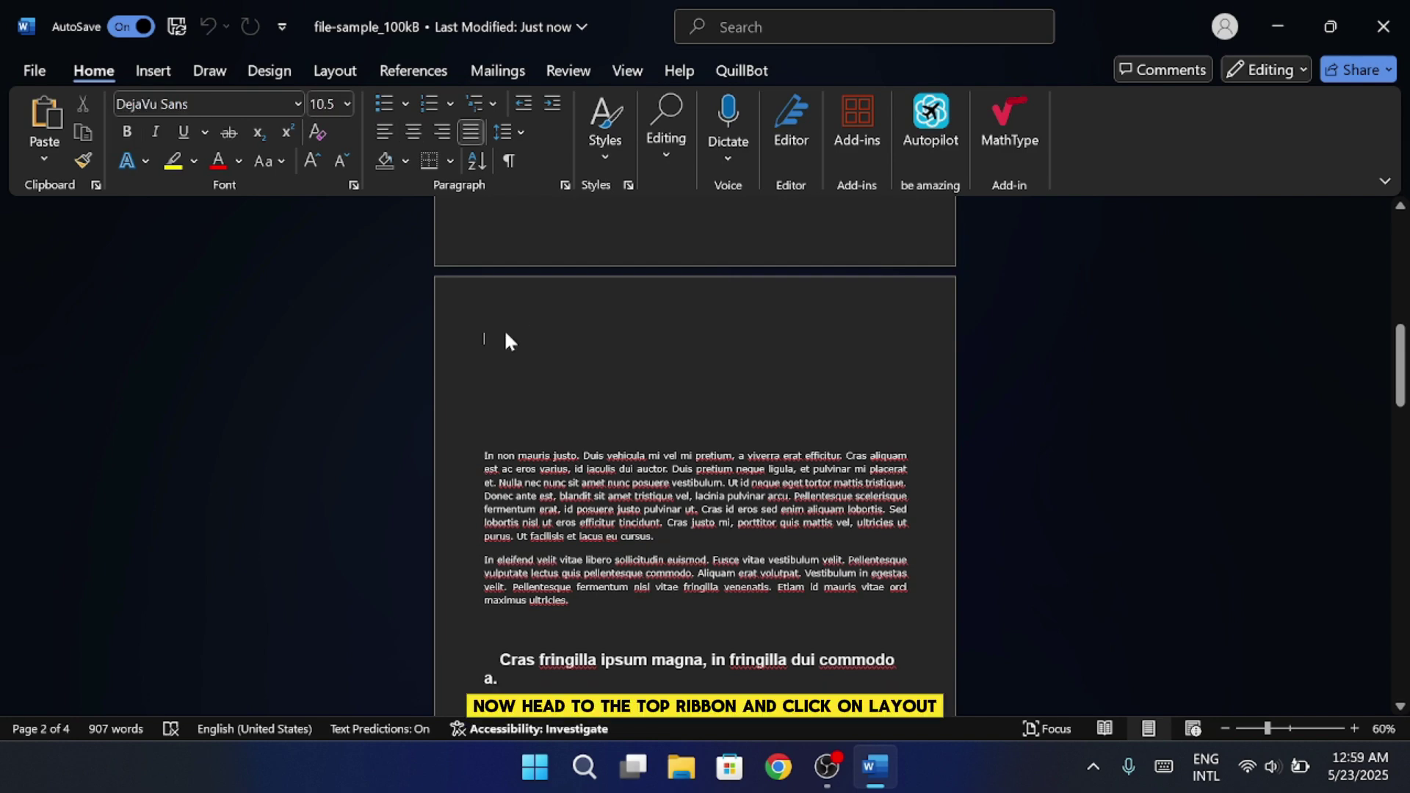
{"action": "left_click", "coordinate": [336, 72]}
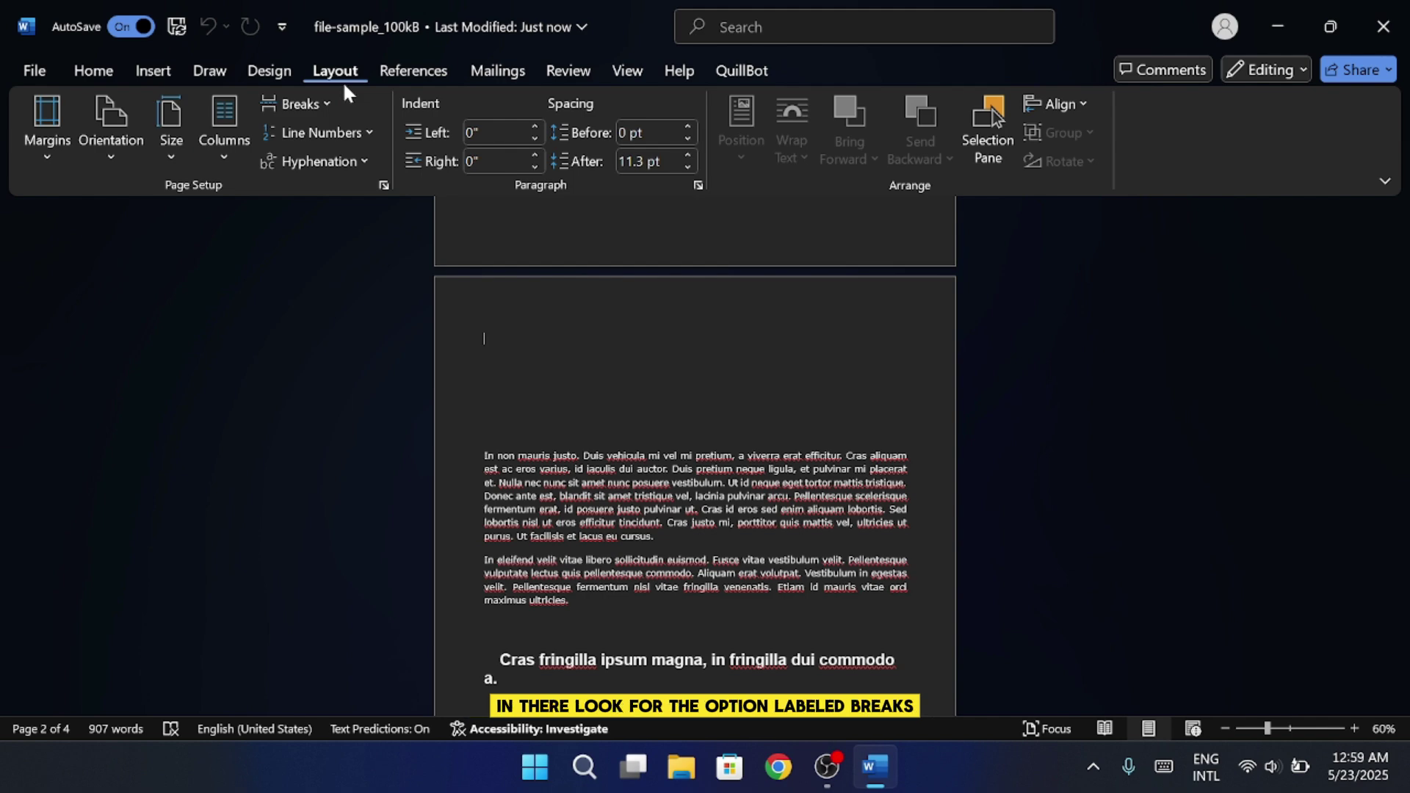
{"action": "left_click", "coordinate": [310, 103]}
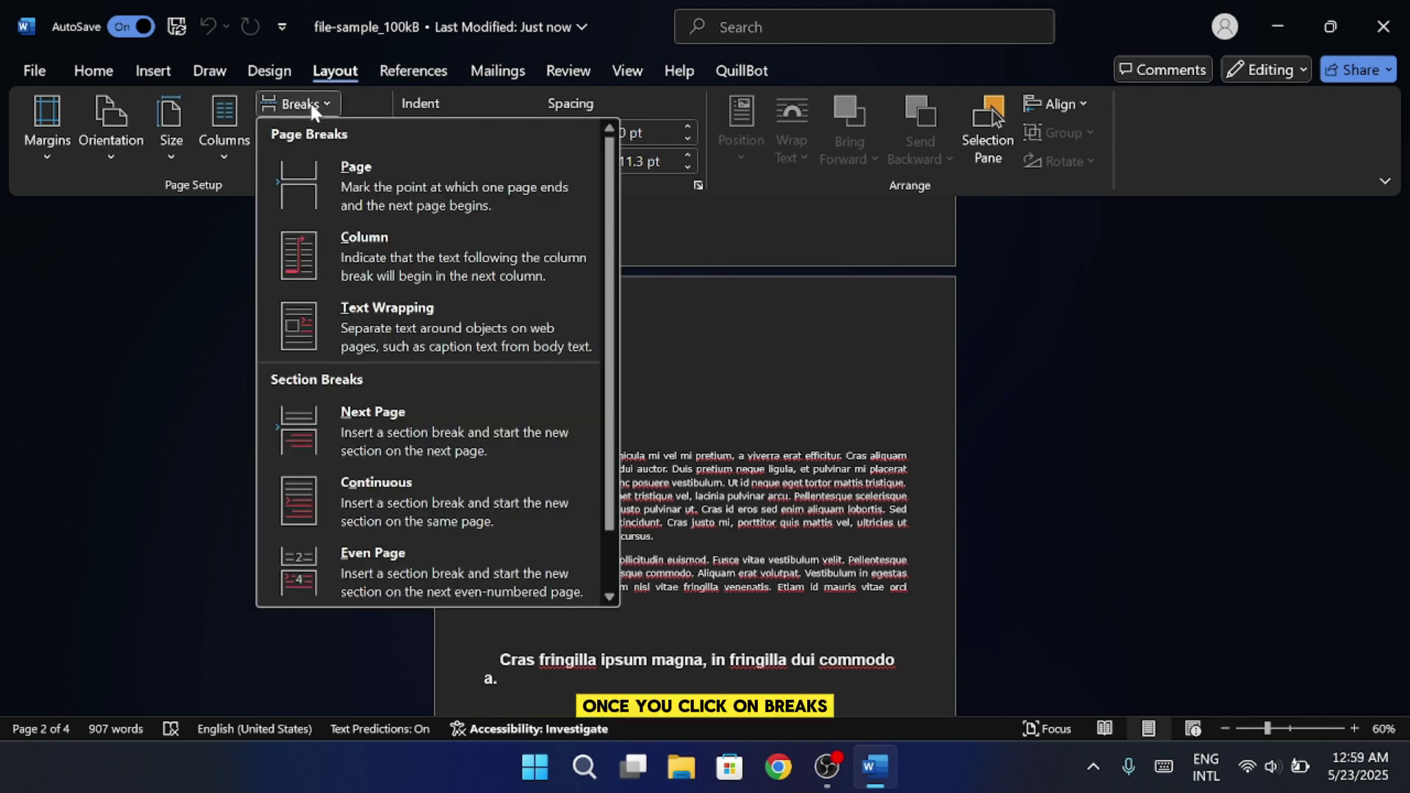
{"action": "left_click", "coordinate": [362, 427]}
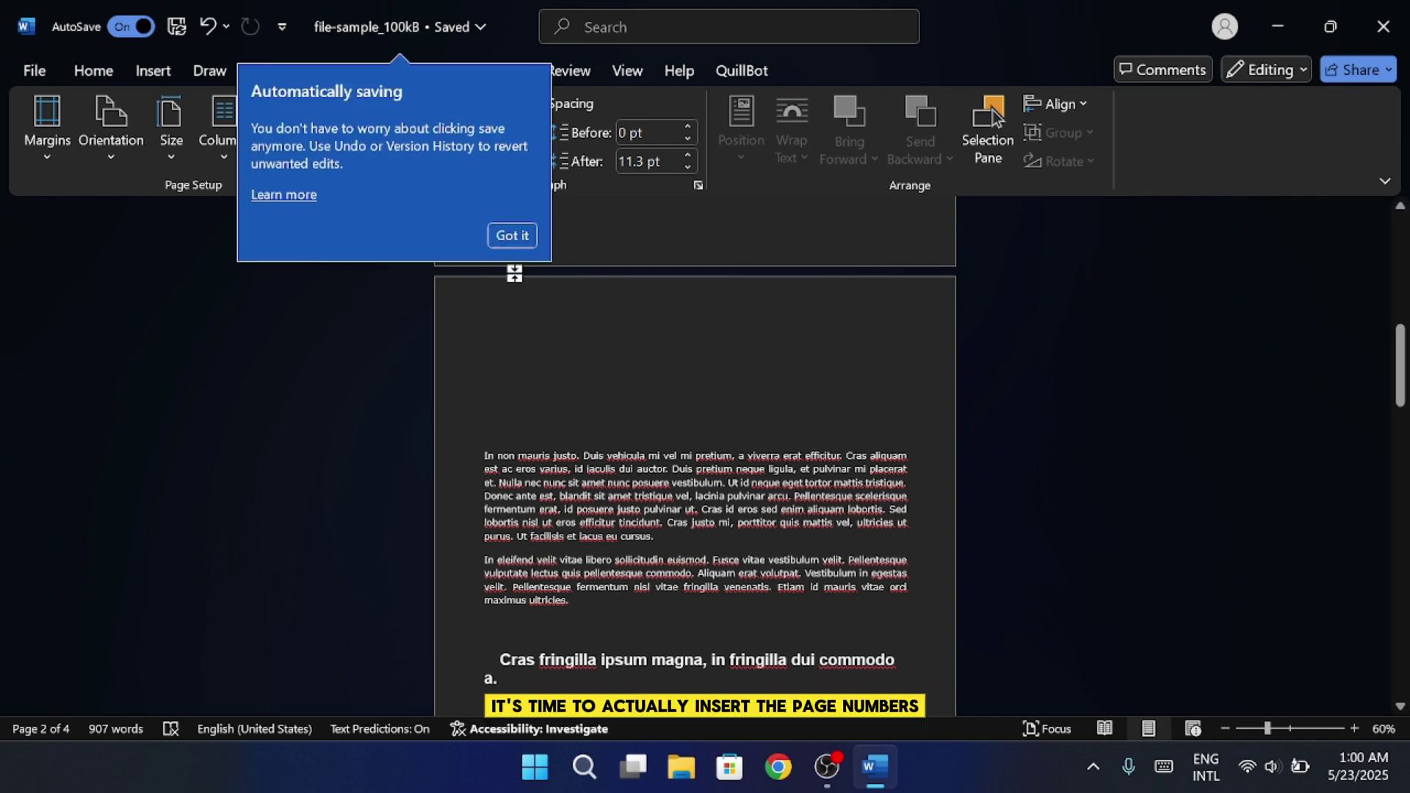
Dismiss the autosave notice and insert a Plain Number 1 page number at the bottom of the page
{"action": "left_click", "coordinate": [508, 235]}
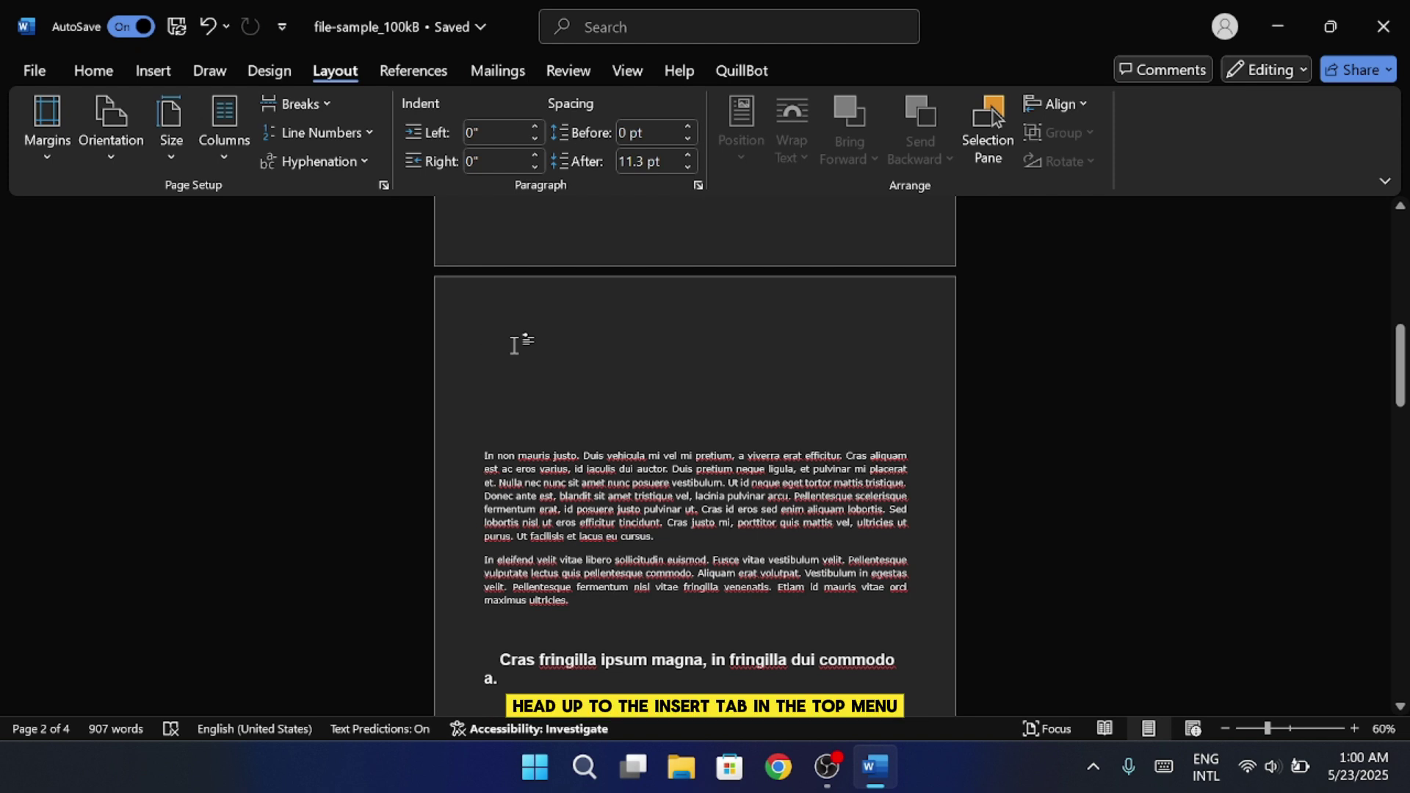
{"action": "left_click", "coordinate": [141, 75]}
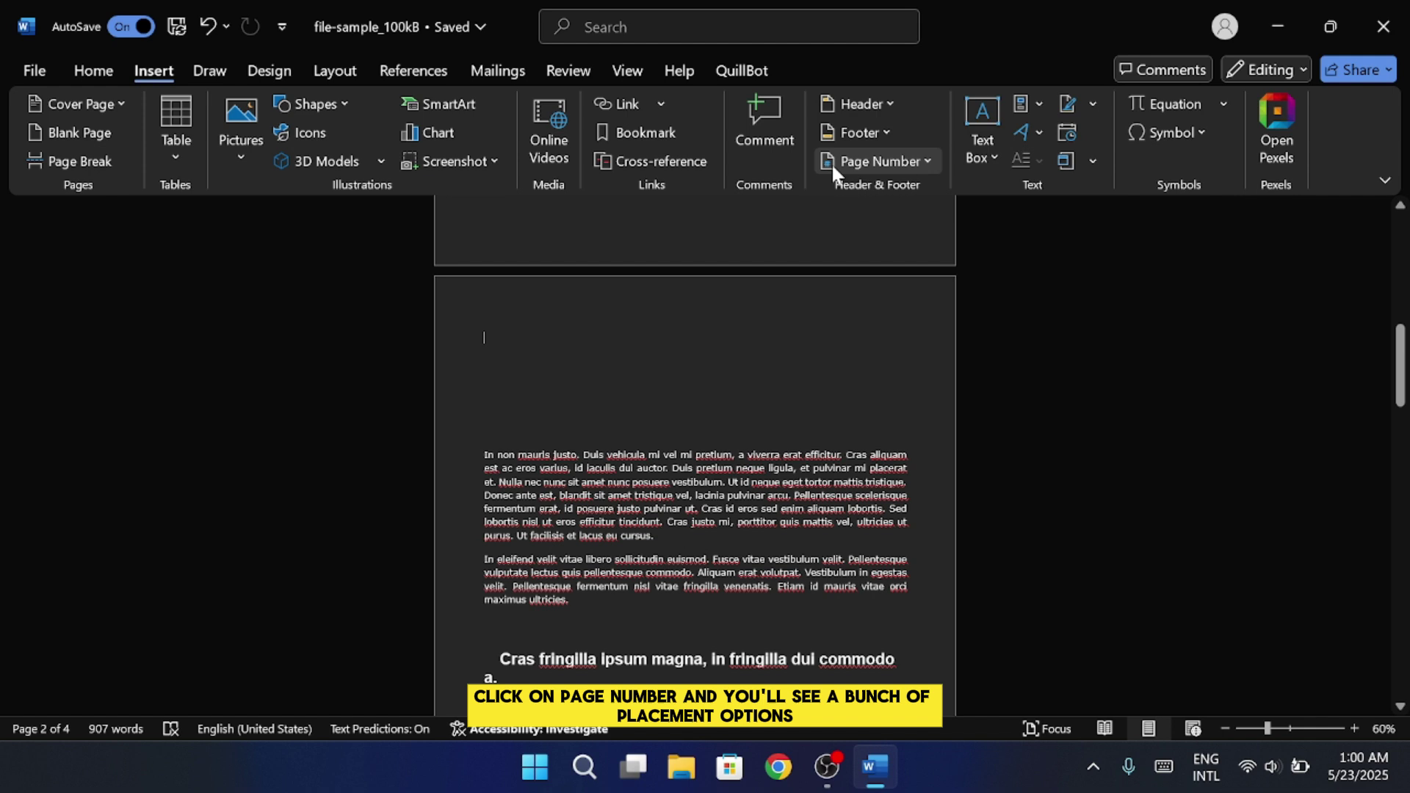
{"action": "left_click", "coordinate": [889, 166]}
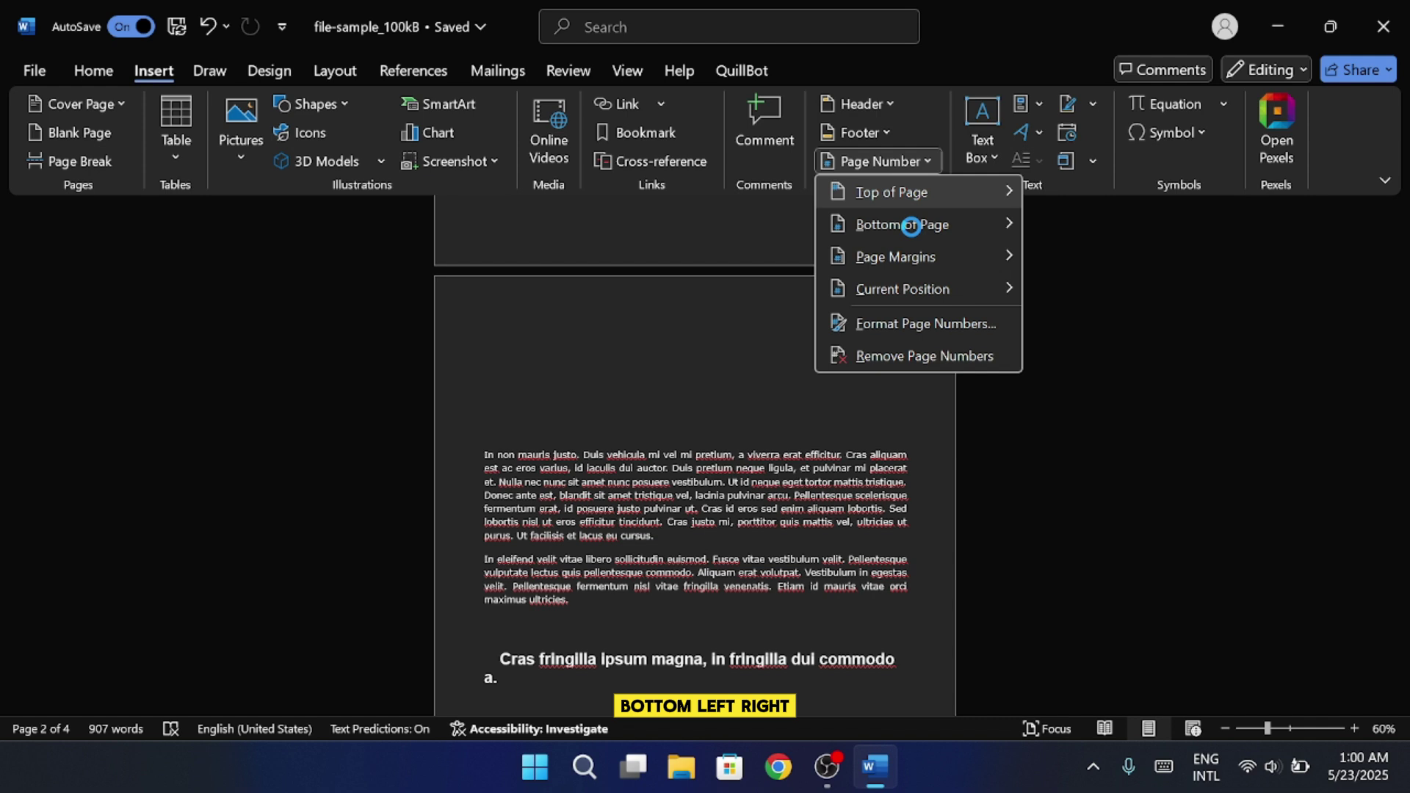
{"action": "mouse_move", "coordinate": [912, 225]}
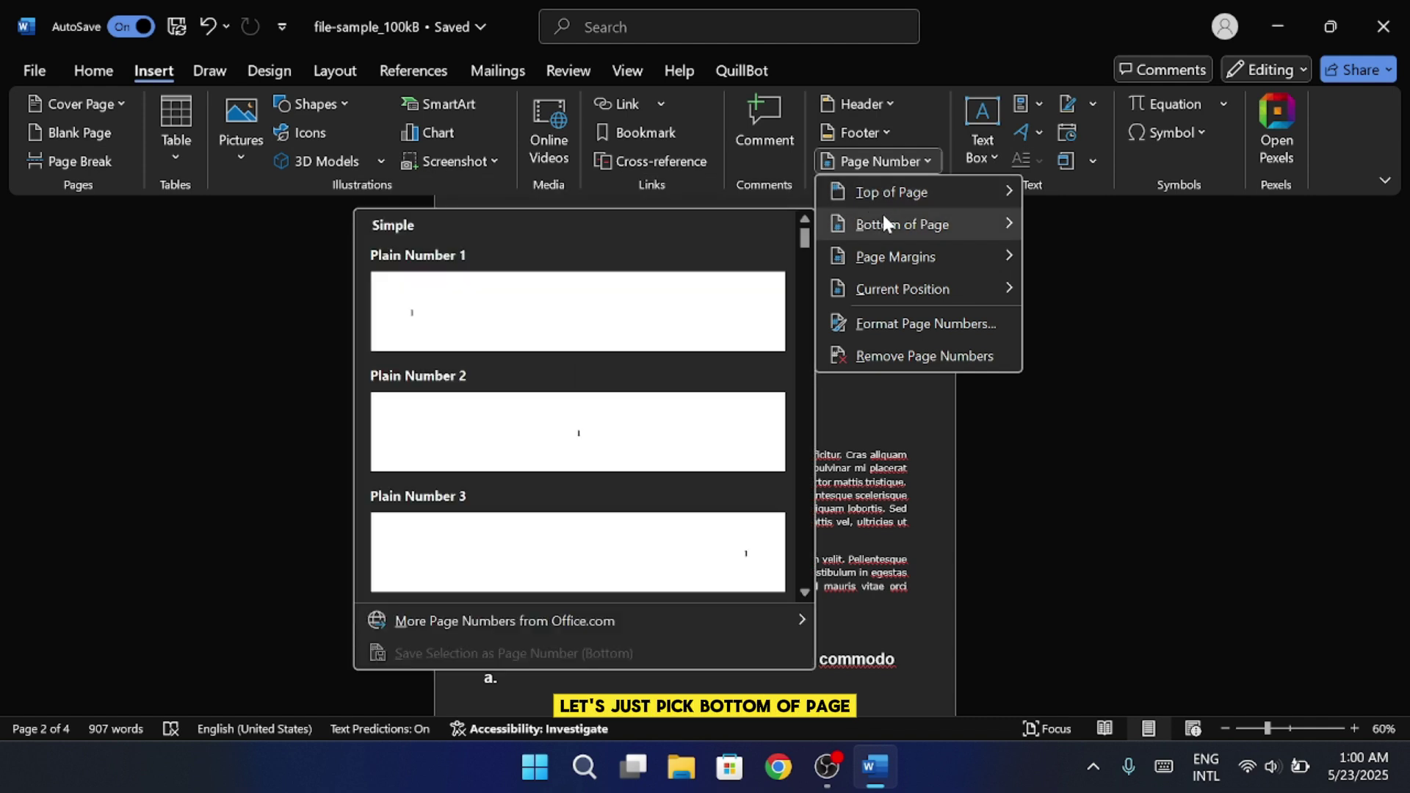
{"action": "left_click", "coordinate": [729, 309]}
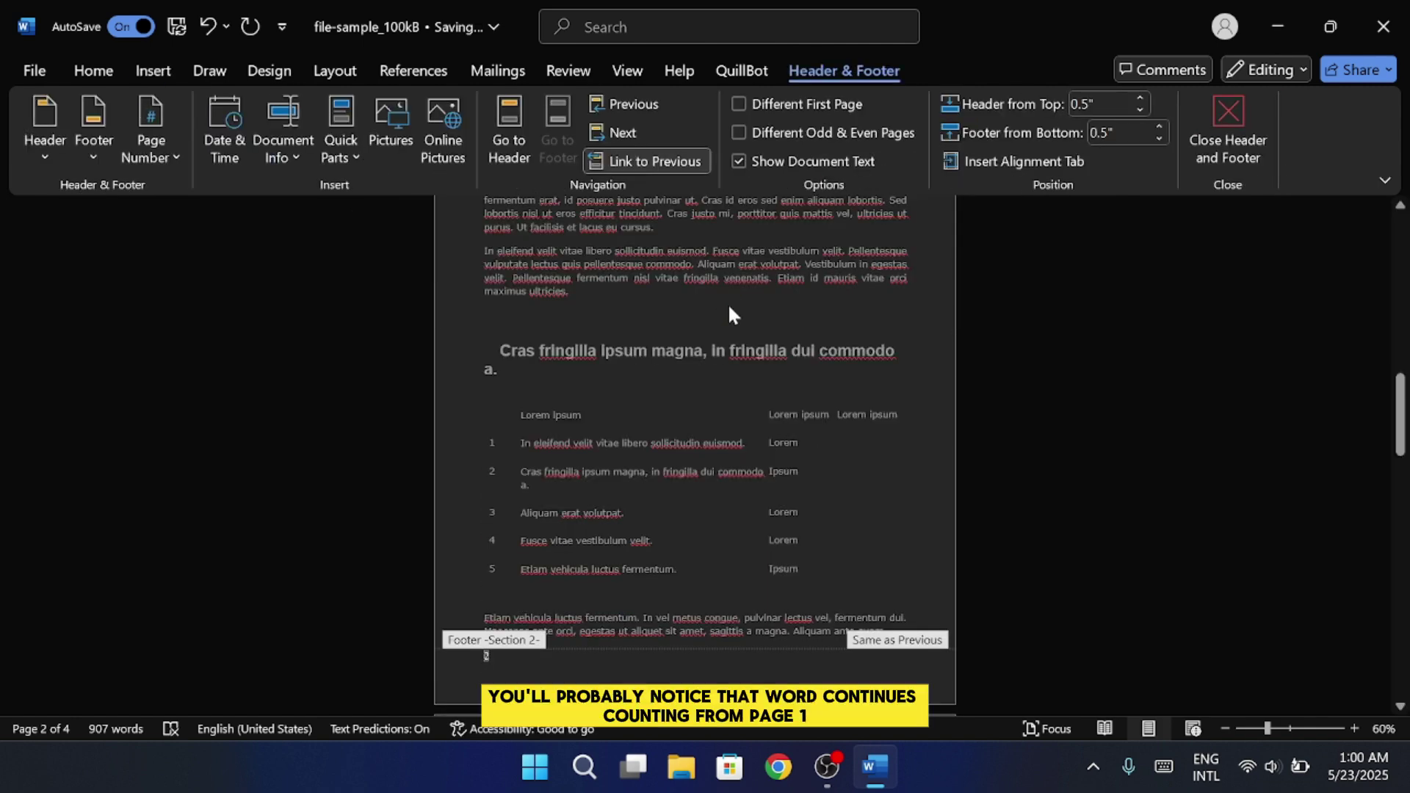
Turn off Link to Previous for the Section 2 footer
{"action": "scroll", "coordinate": [728, 304], "scroll_direction": "up", "scroll_amount": 5}
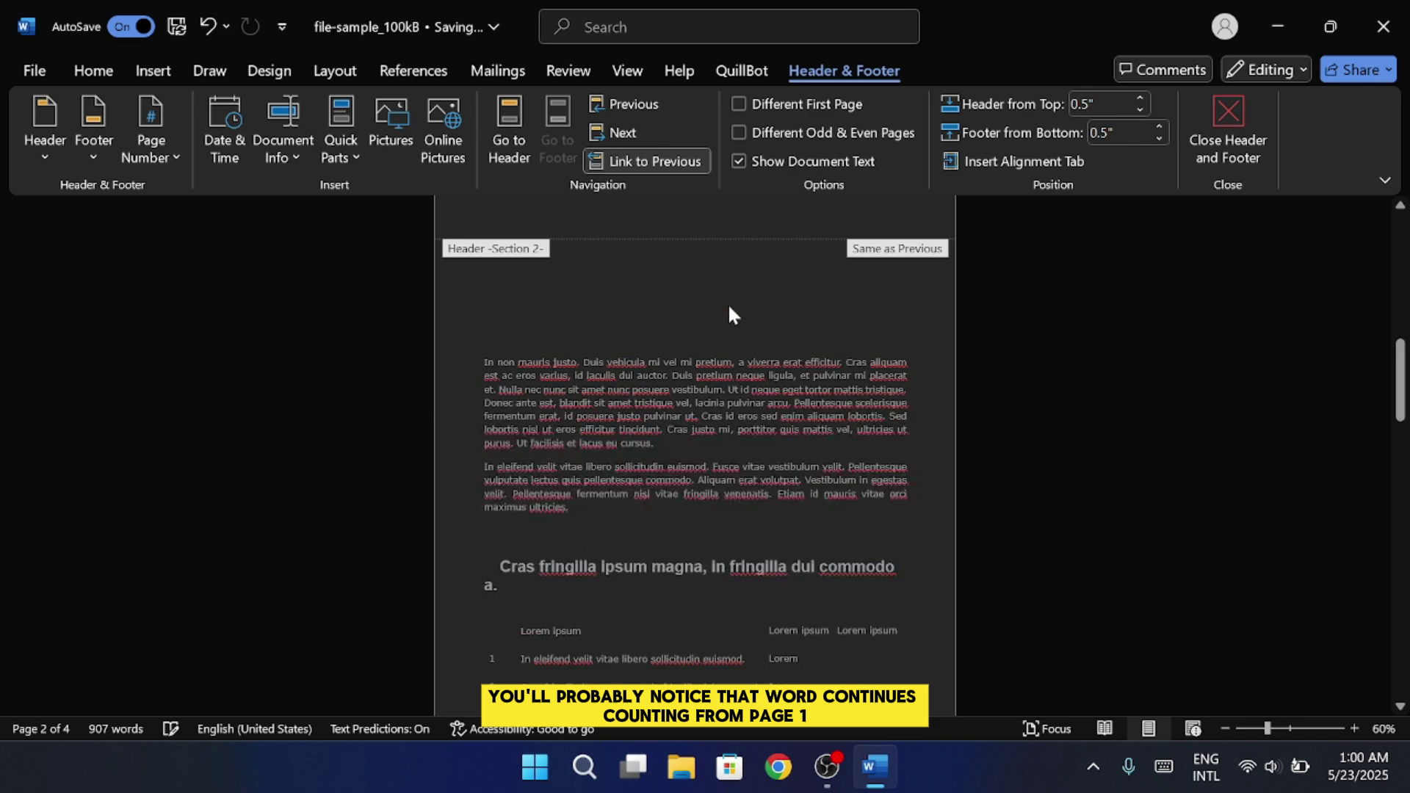
{"action": "scroll", "coordinate": [729, 308], "scroll_direction": "down", "scroll_amount": 5}
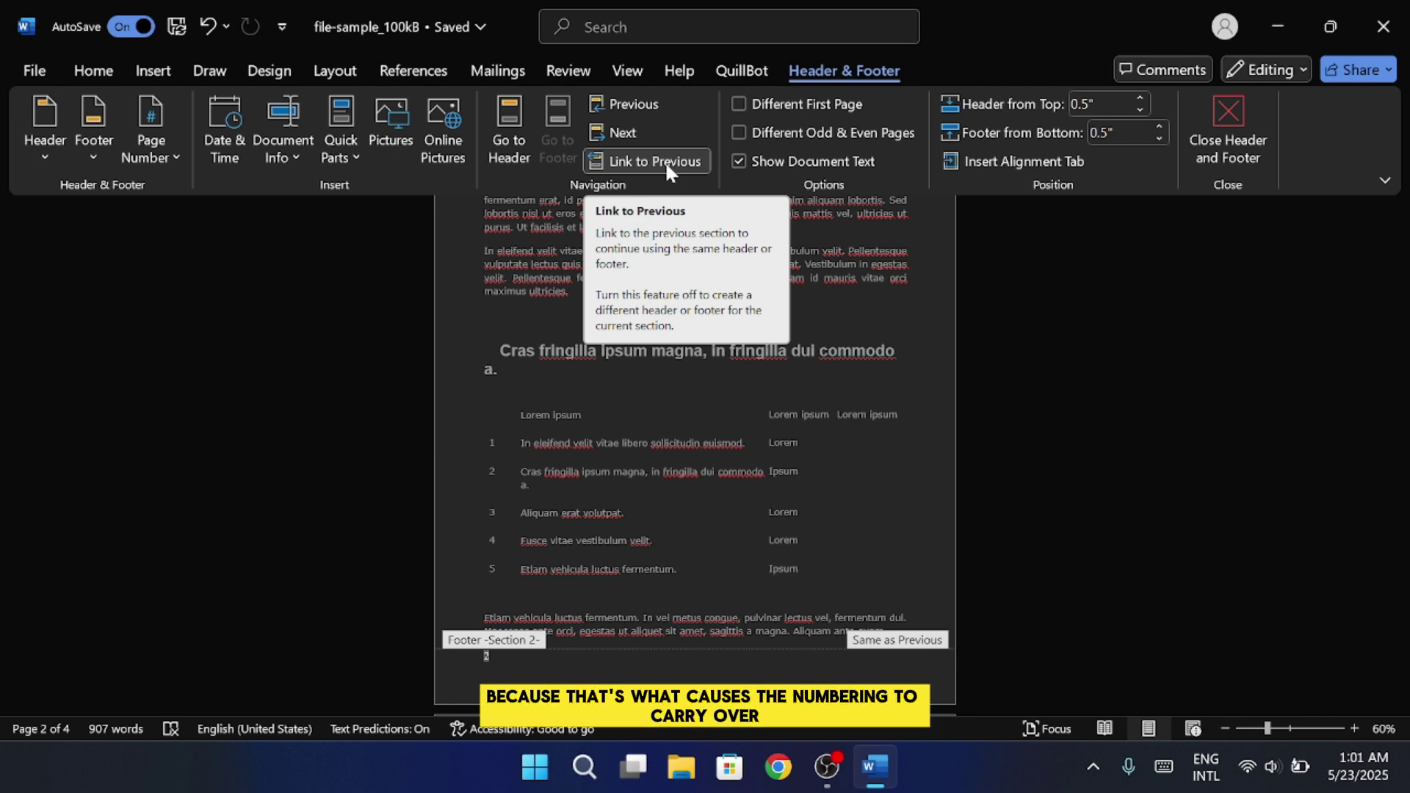
{"action": "left_click", "coordinate": [665, 161]}
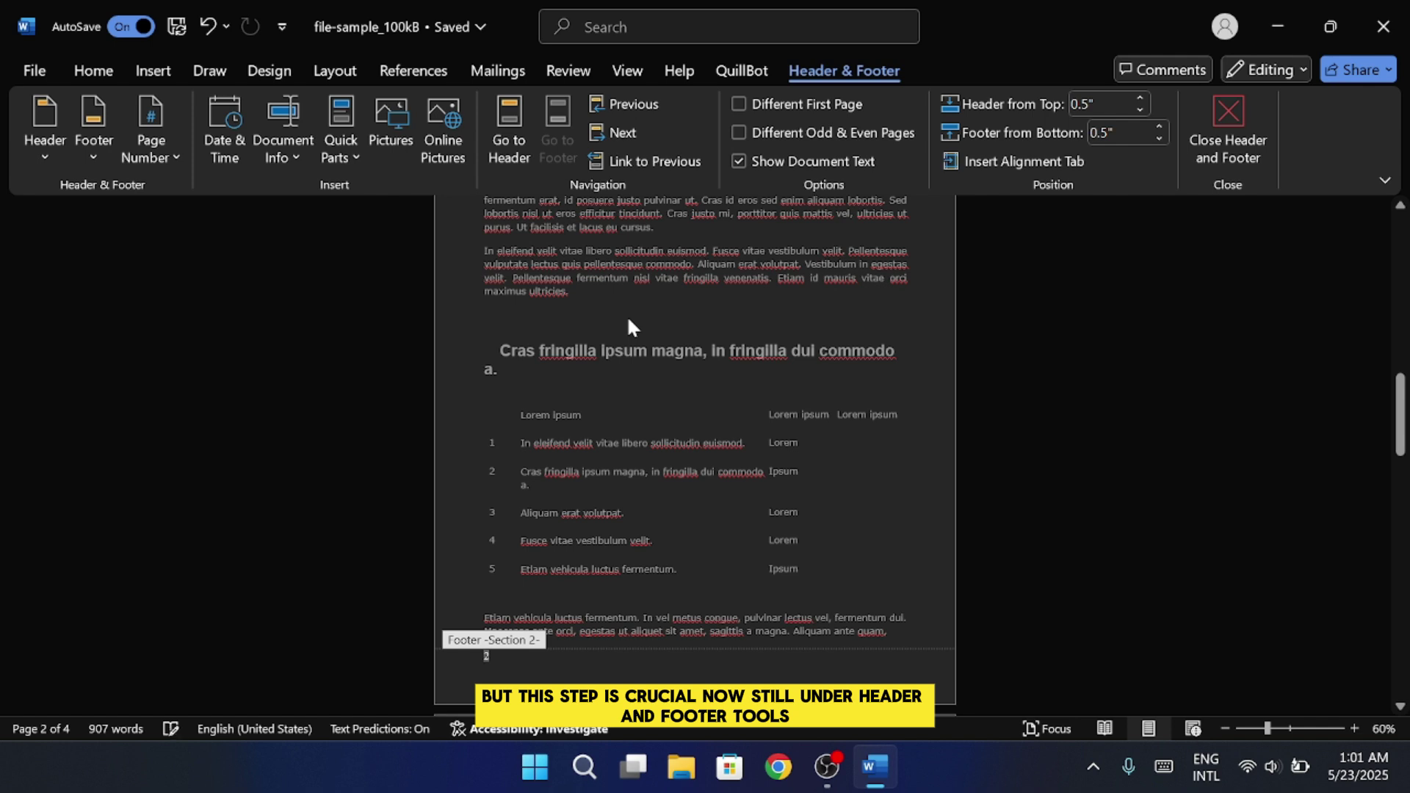
Set Section 2's Page Number Format to start at 1
{"action": "left_click", "coordinate": [176, 157]}
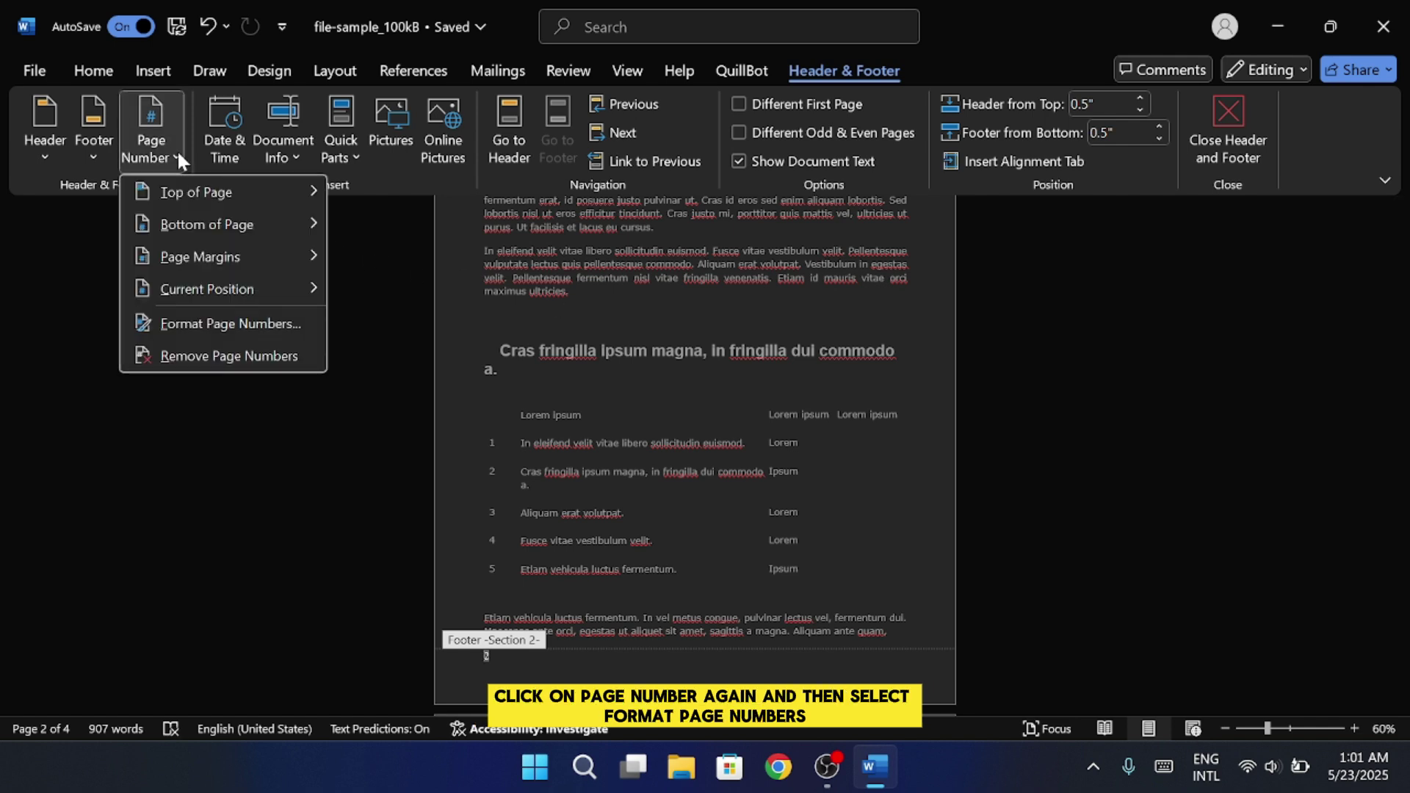
{"action": "left_click", "coordinate": [218, 323]}
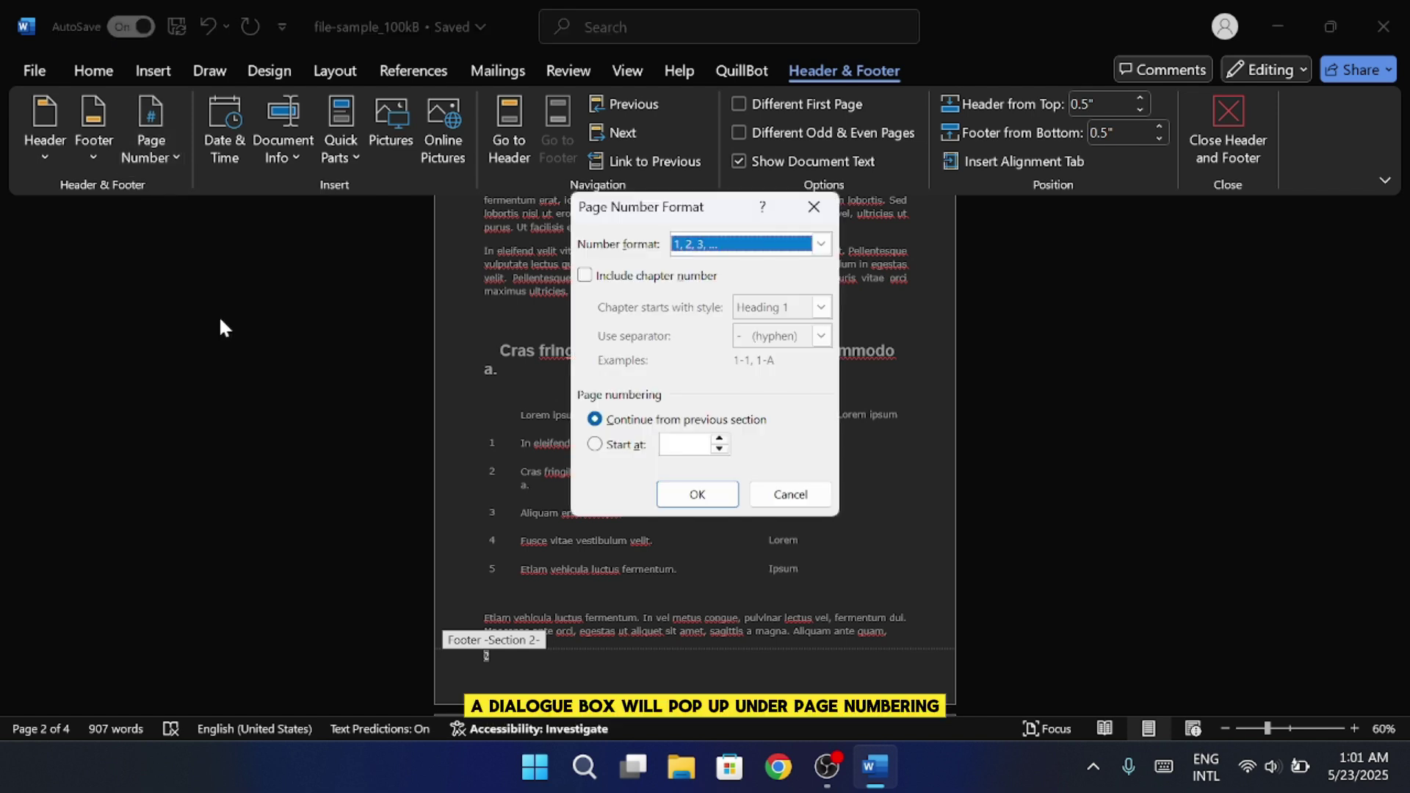
{"action": "left_click", "coordinate": [594, 444]}
{"action": "type", "text": "1"}
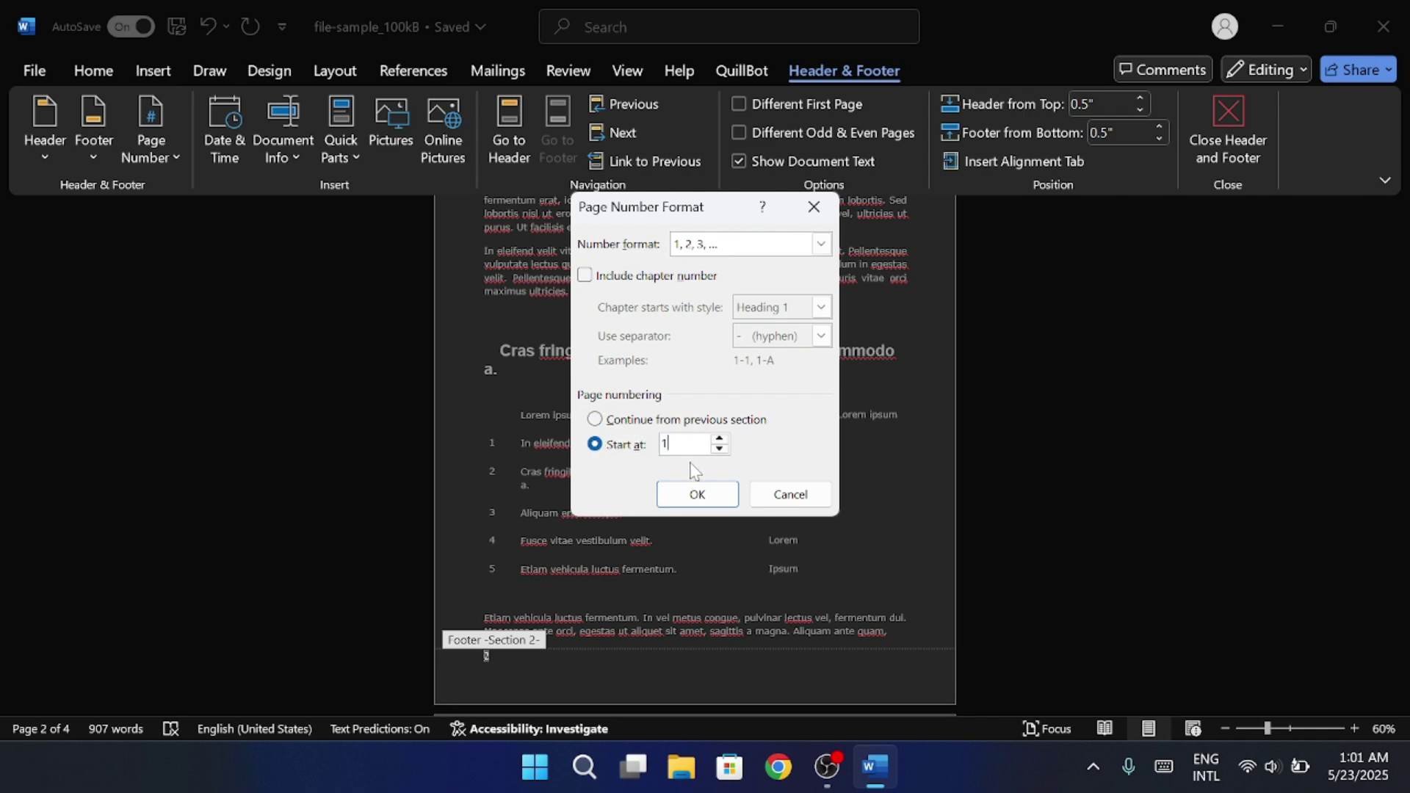
{"action": "left_click", "coordinate": [696, 493]}
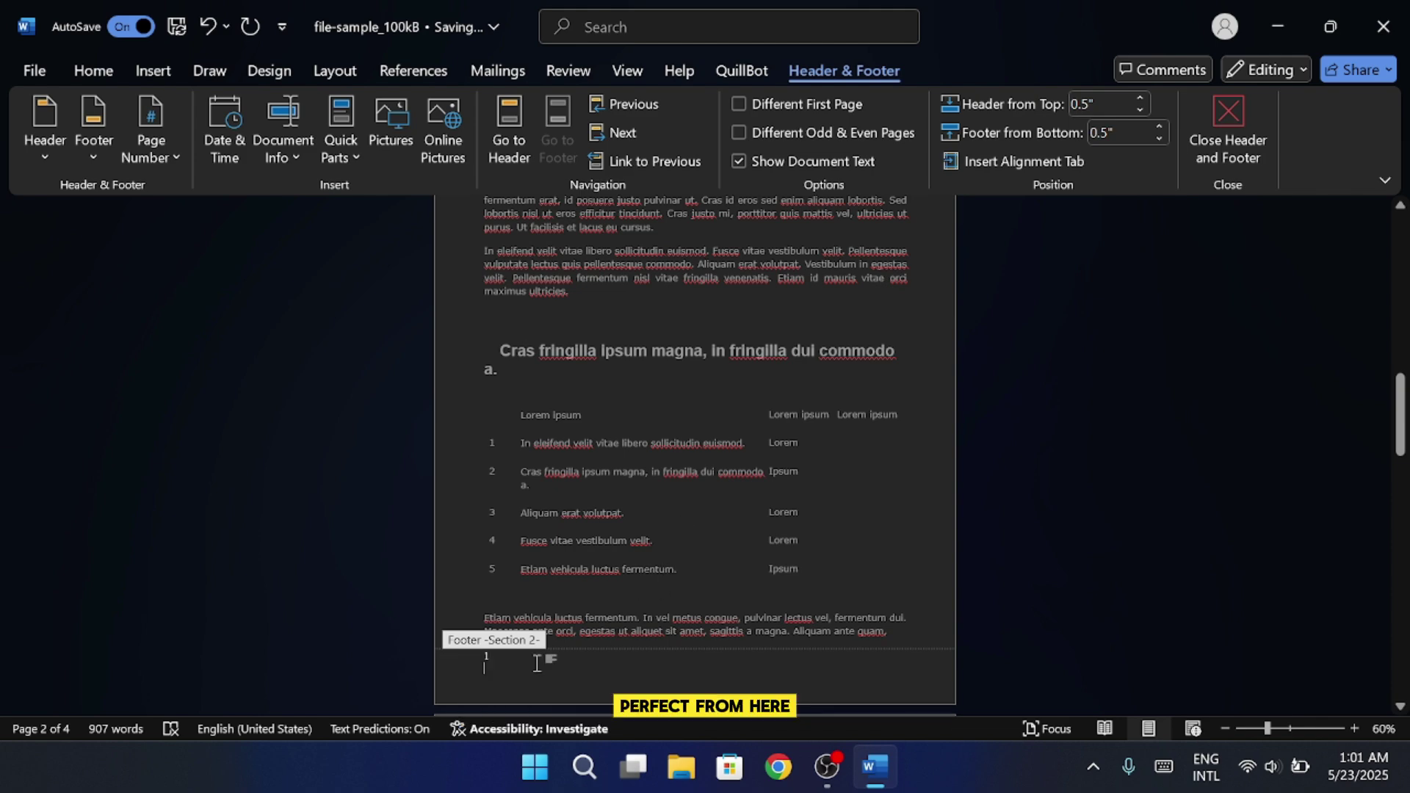
{"action": "scroll", "coordinate": [654, 630], "scroll_direction": "down", "scroll_amount": 5}
{"action": "scroll", "coordinate": [653, 633], "scroll_direction": "down", "scroll_amount": 10}
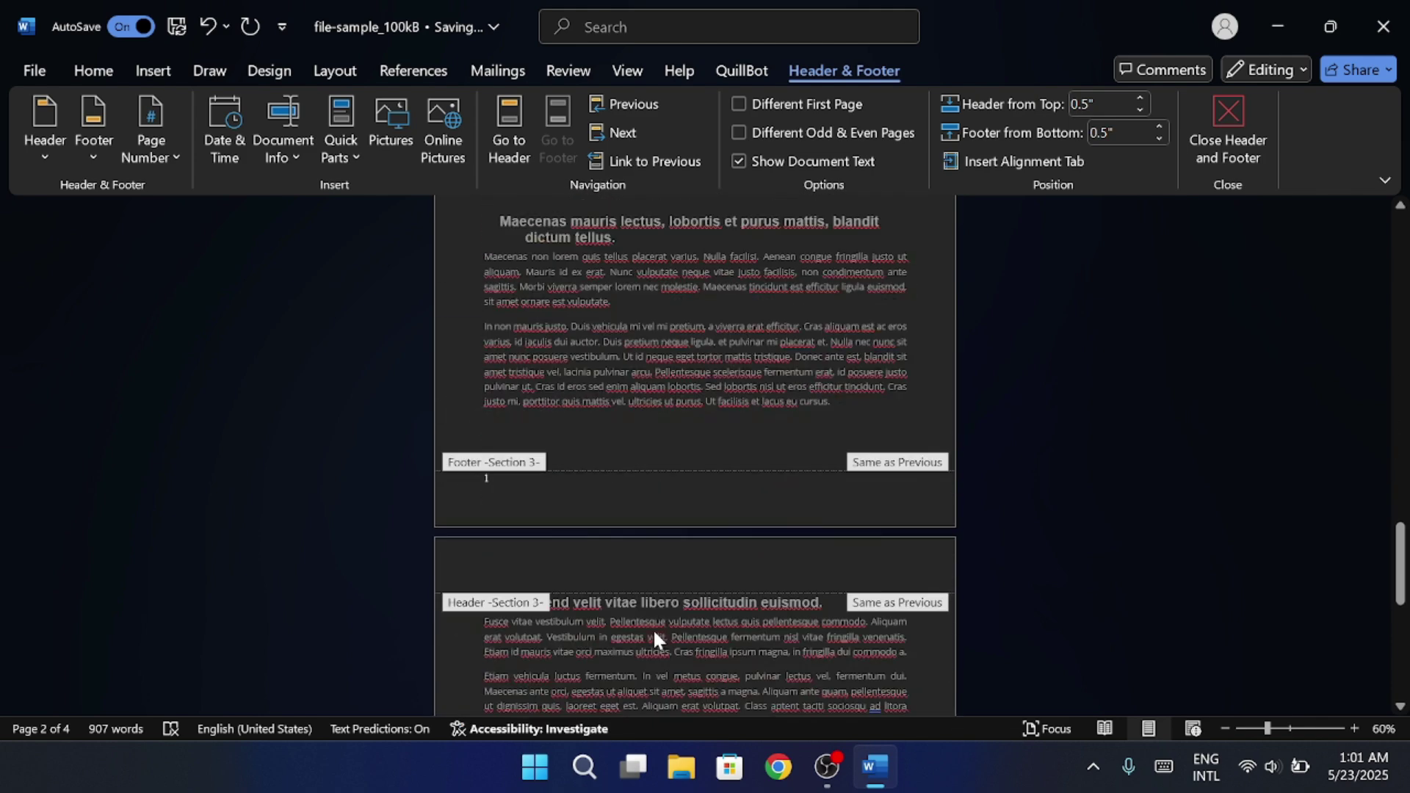
{"action": "scroll", "coordinate": [653, 631], "scroll_direction": "down", "scroll_amount": 5}
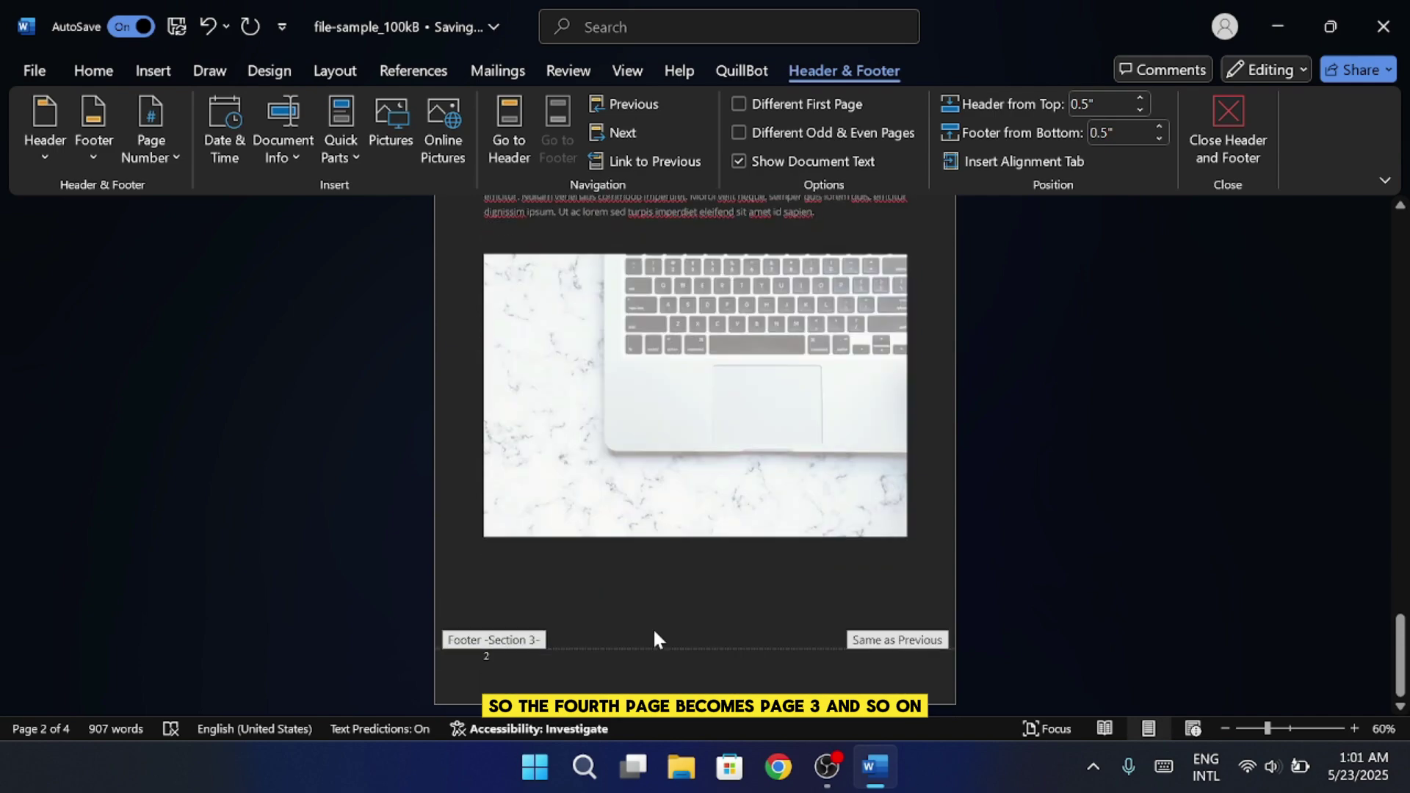
{"action": "scroll", "coordinate": [654, 627], "scroll_direction": "up", "scroll_amount": 3}
{"action": "scroll", "coordinate": [656, 633], "scroll_direction": "up", "scroll_amount": 10}
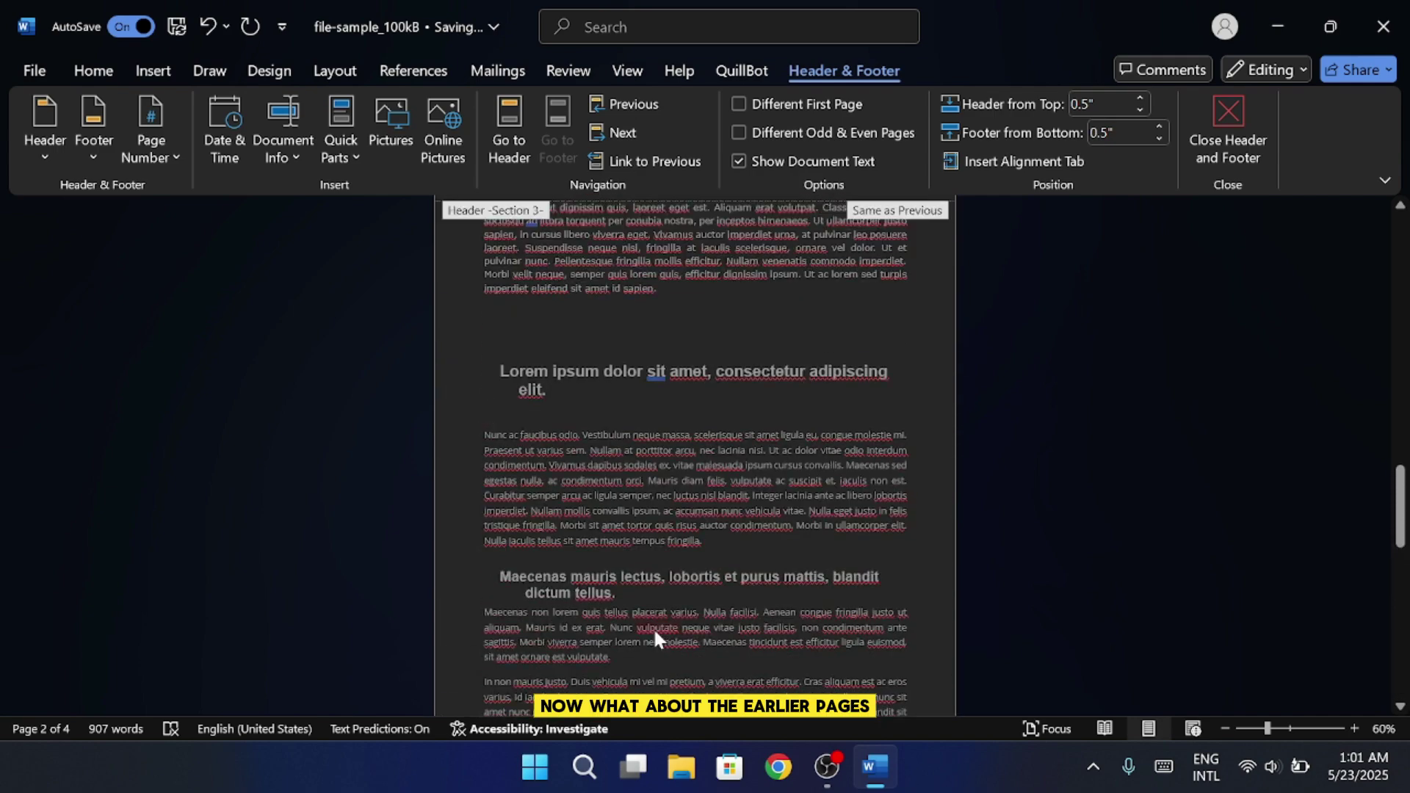
{"action": "scroll", "coordinate": [653, 627], "scroll_direction": "up", "scroll_amount": 10}
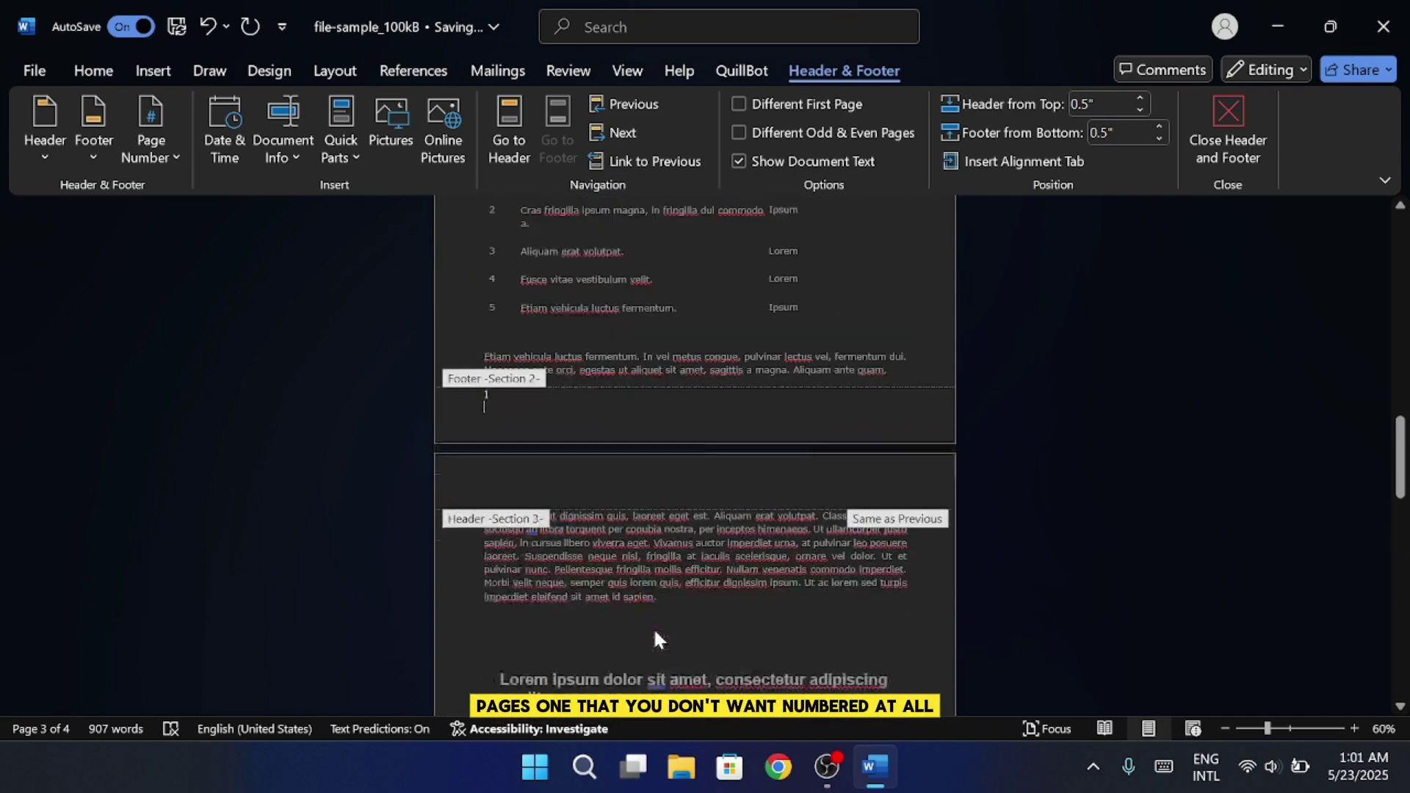
{"action": "scroll", "coordinate": [653, 629], "scroll_direction": "up", "scroll_amount": 10}
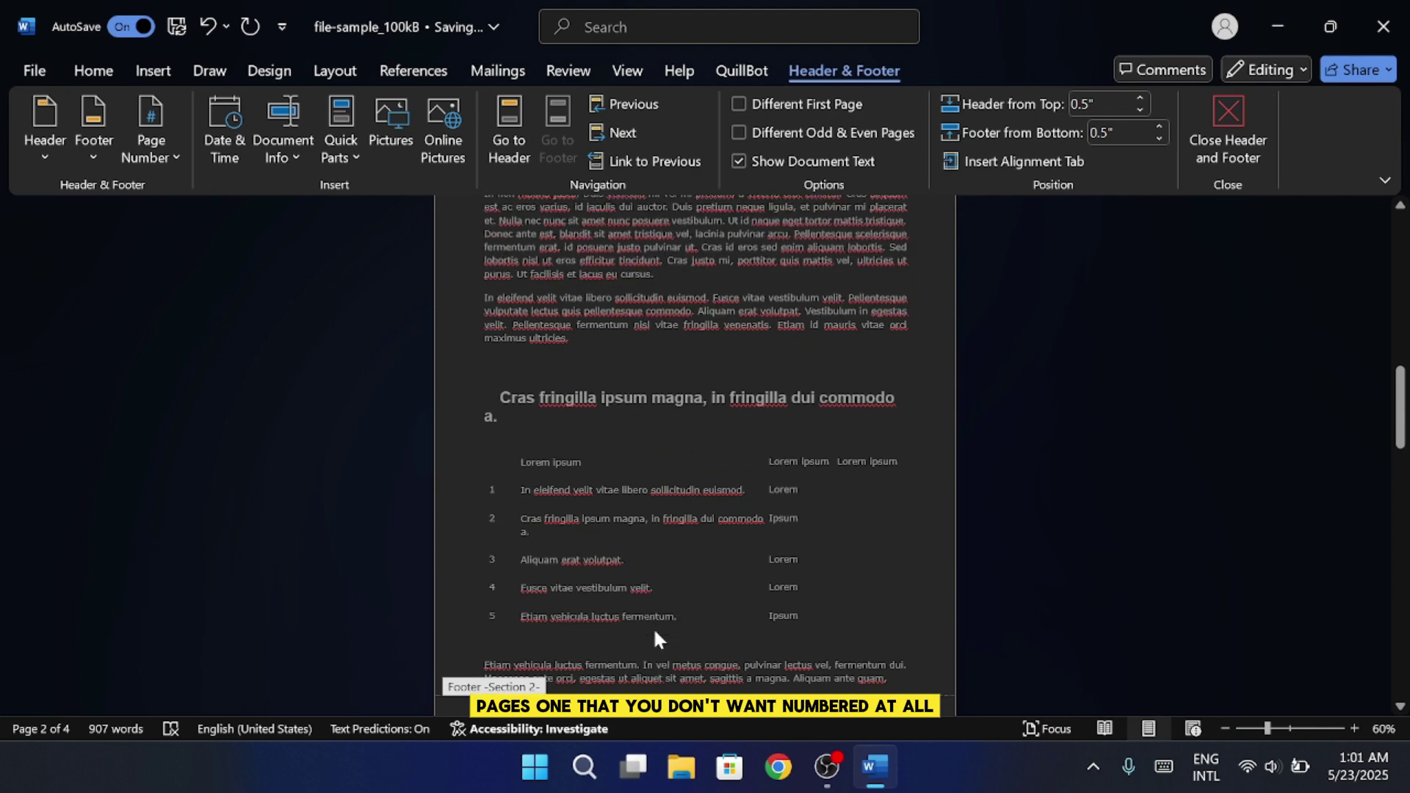
{"action": "scroll", "coordinate": [653, 627], "scroll_direction": "up", "scroll_amount": 2}
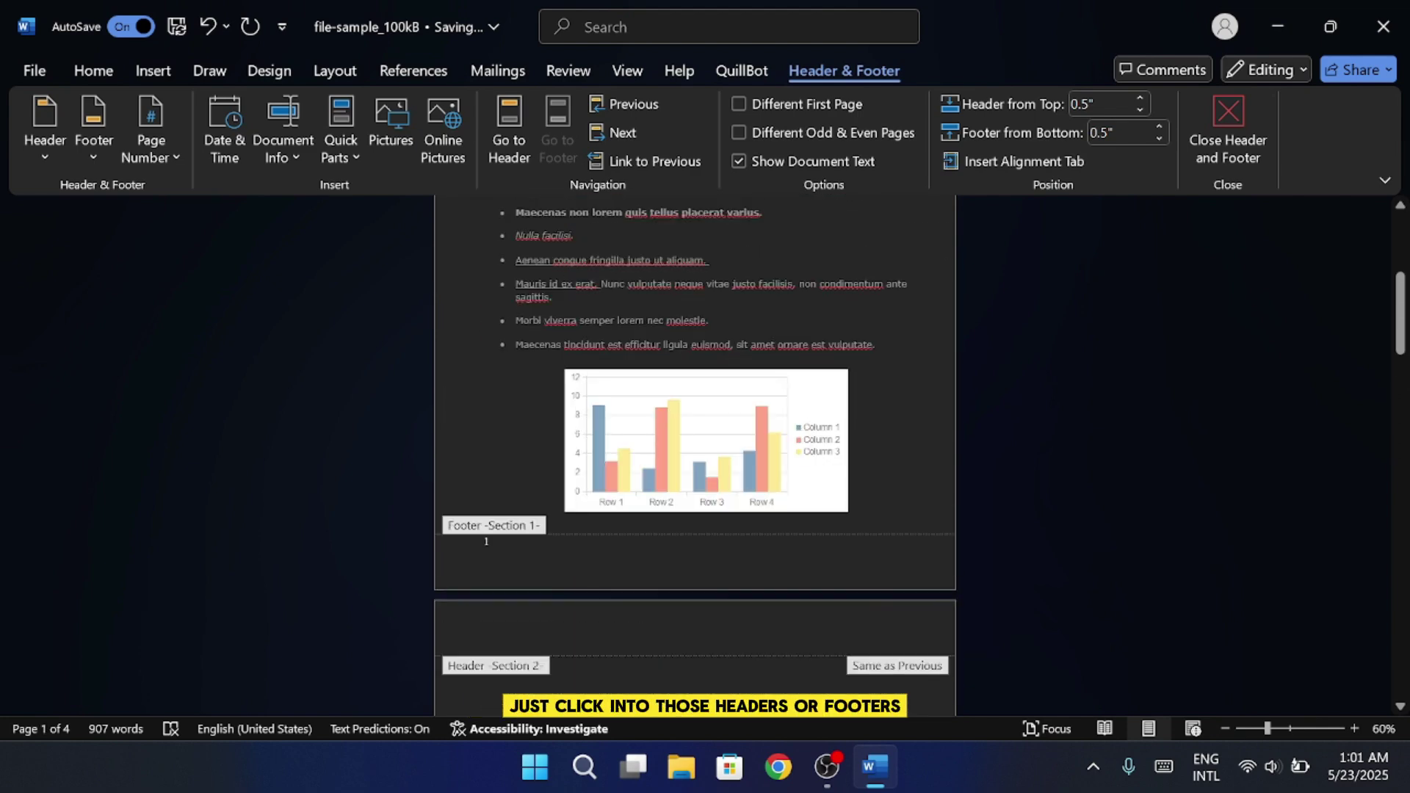
Delete the page number from the Section 1 footer, leaving that footer empty
{"action": "left_click", "coordinate": [484, 554]}
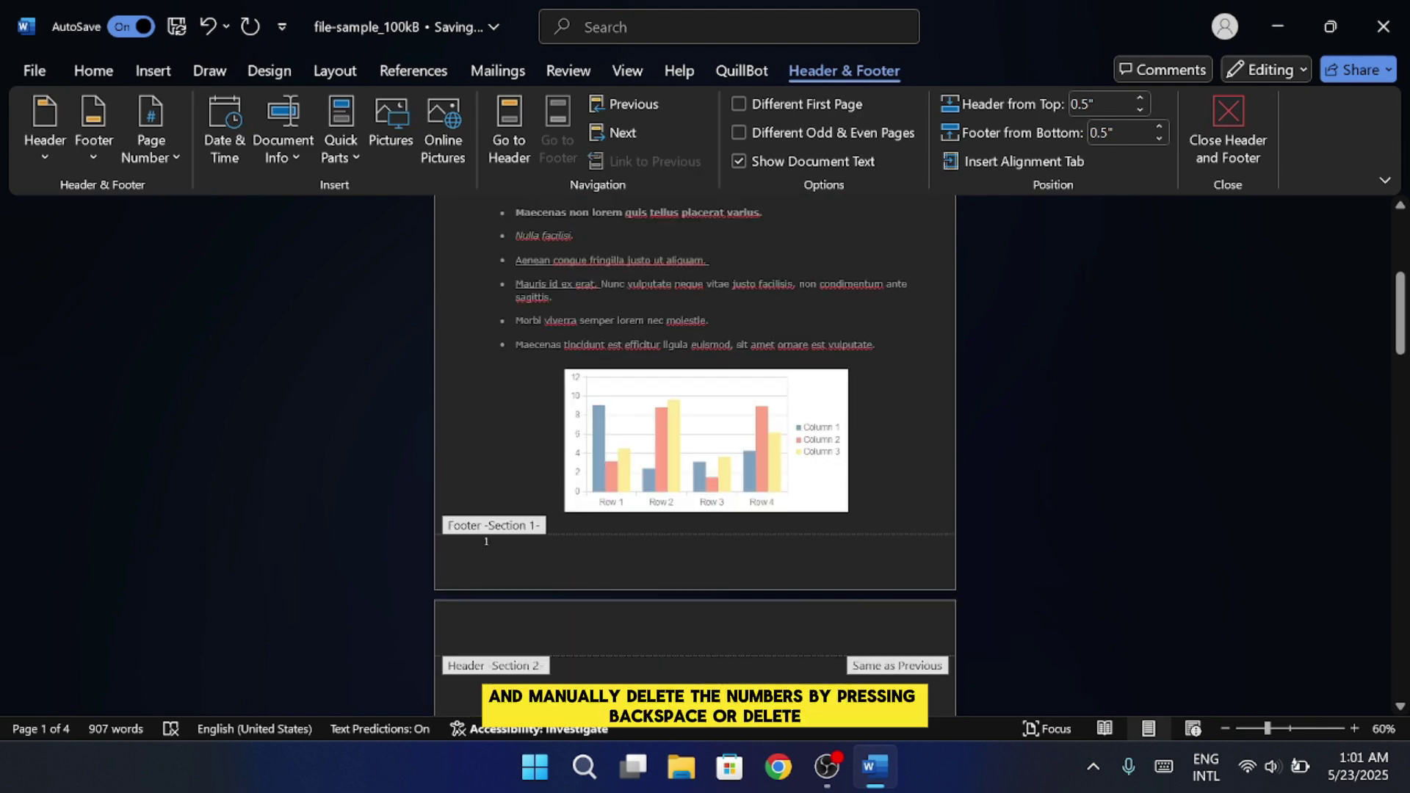
{"action": "double_click", "coordinate": [486, 541]}
{"action": "key", "text": "BackSpace"}
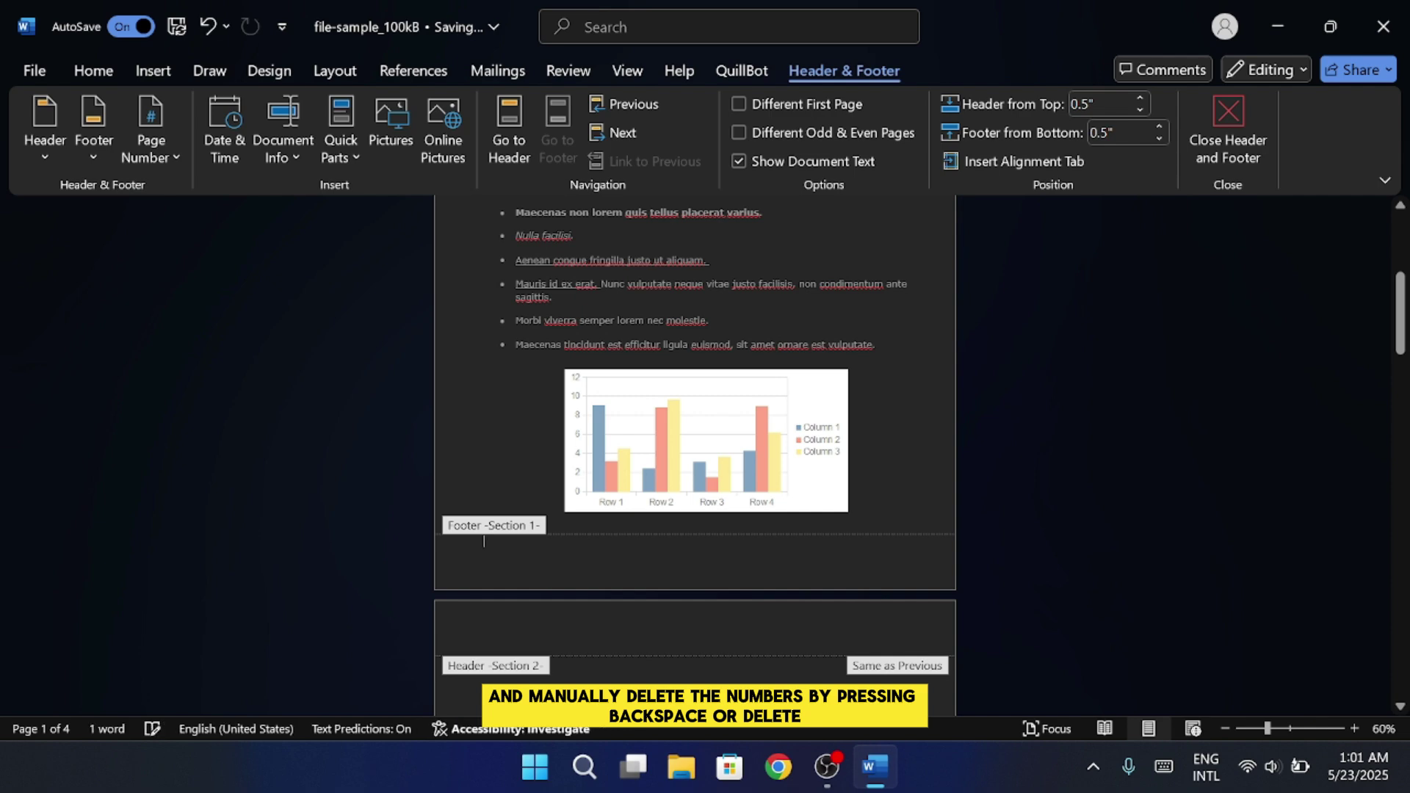
{"action": "scroll", "coordinate": [561, 541], "scroll_direction": "up", "scroll_amount": 5}
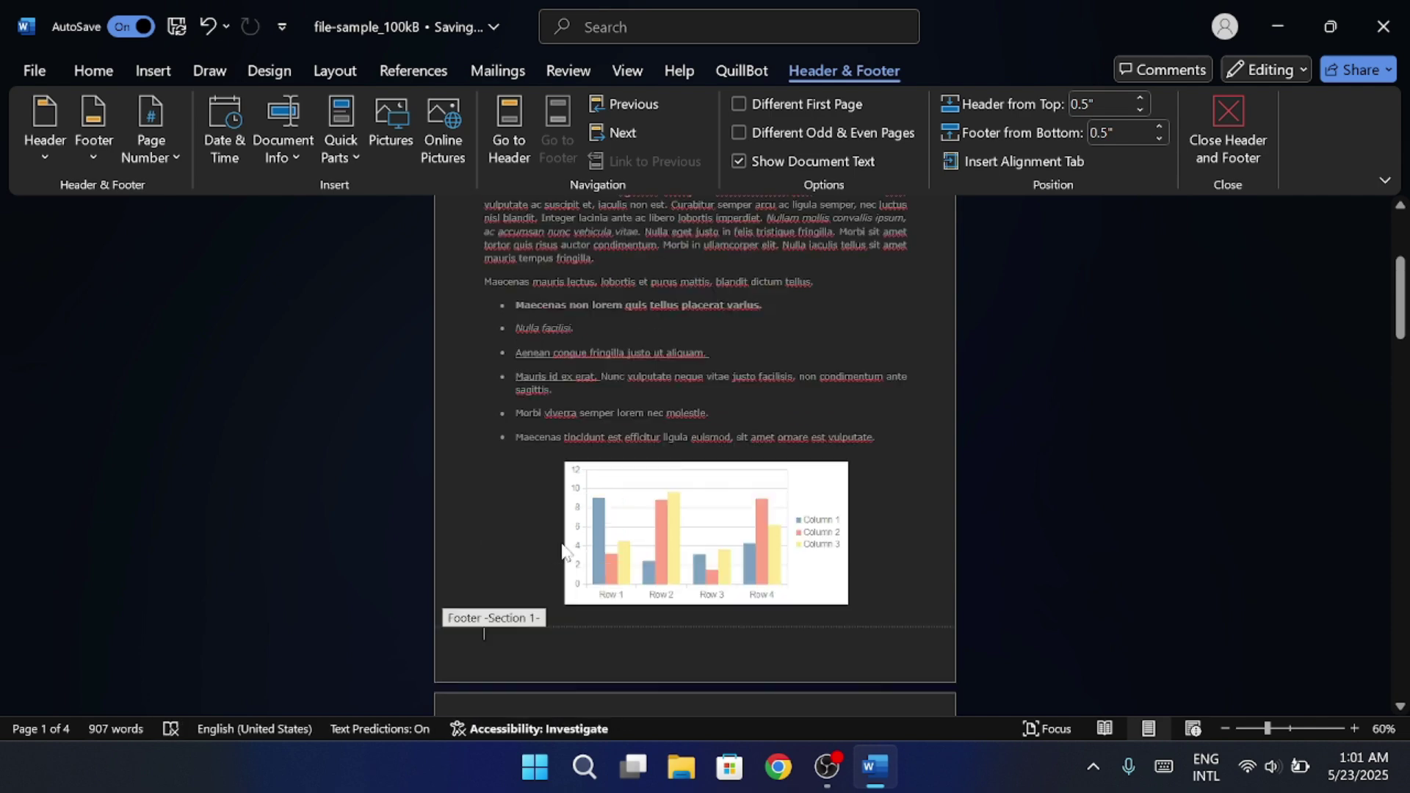
{"action": "scroll", "coordinate": [561, 542], "scroll_direction": "down", "scroll_amount": 7}
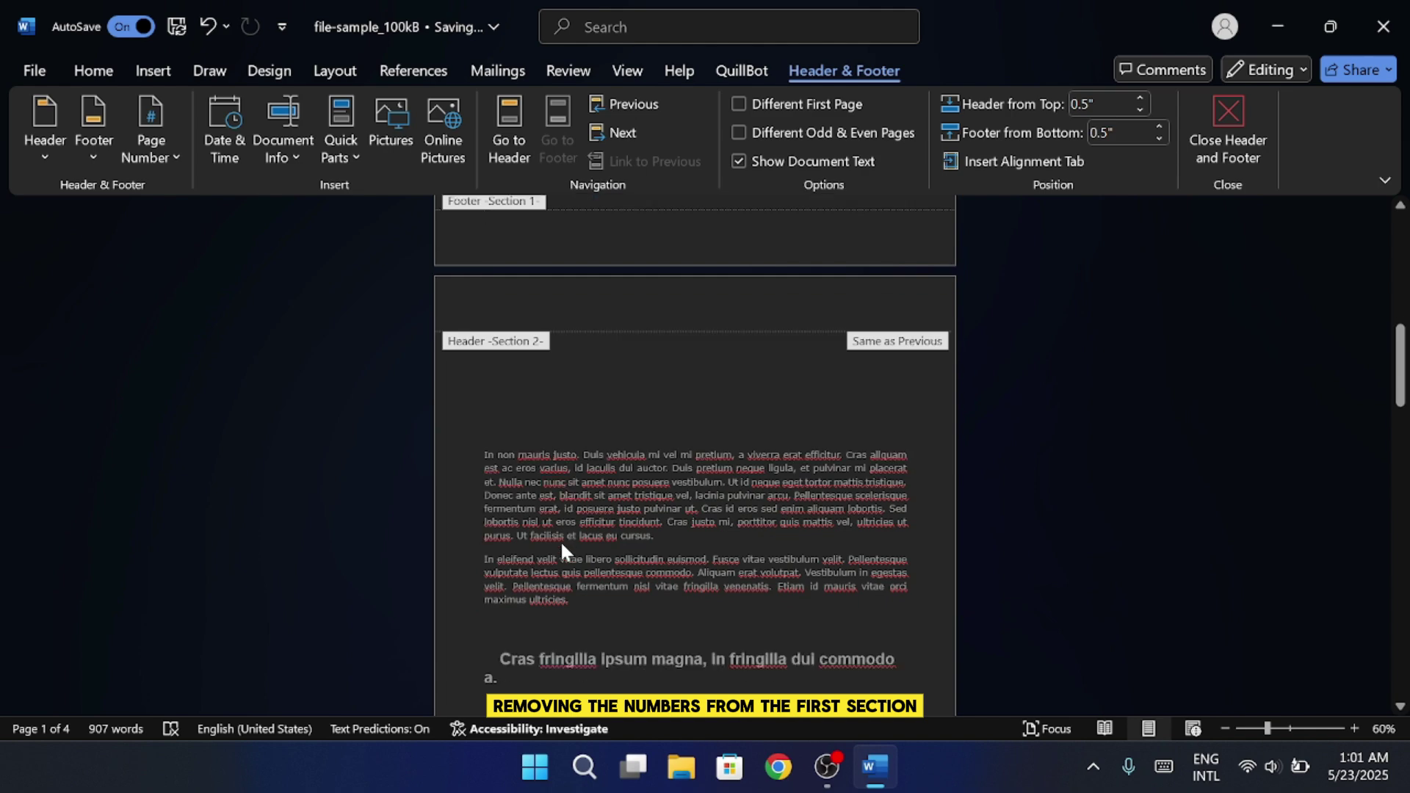
{"action": "scroll", "coordinate": [562, 541], "scroll_direction": "down", "scroll_amount": 4}
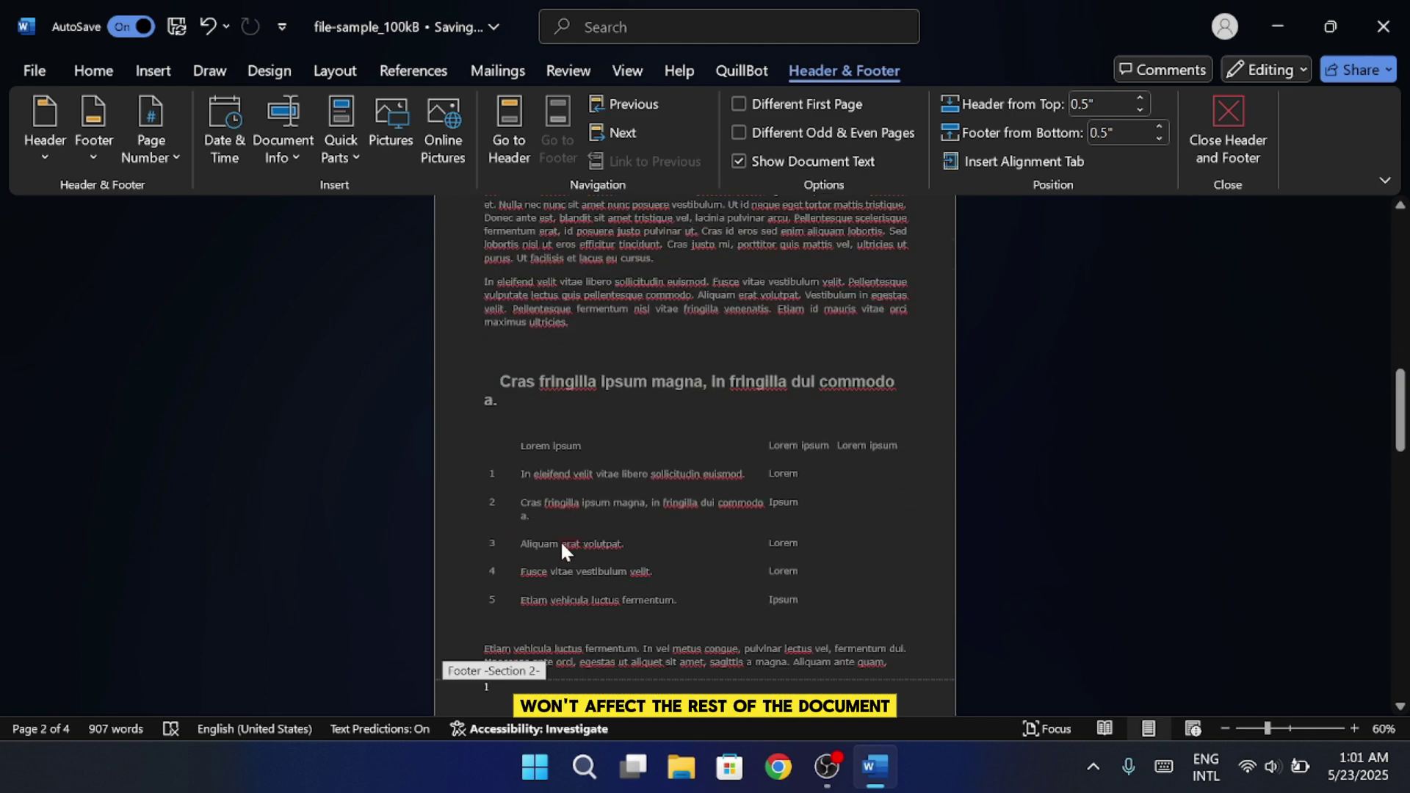
Minimize the Word window to show the desktop
{"action": "scroll", "coordinate": [561, 551], "scroll_direction": "down", "scroll_amount": 1}
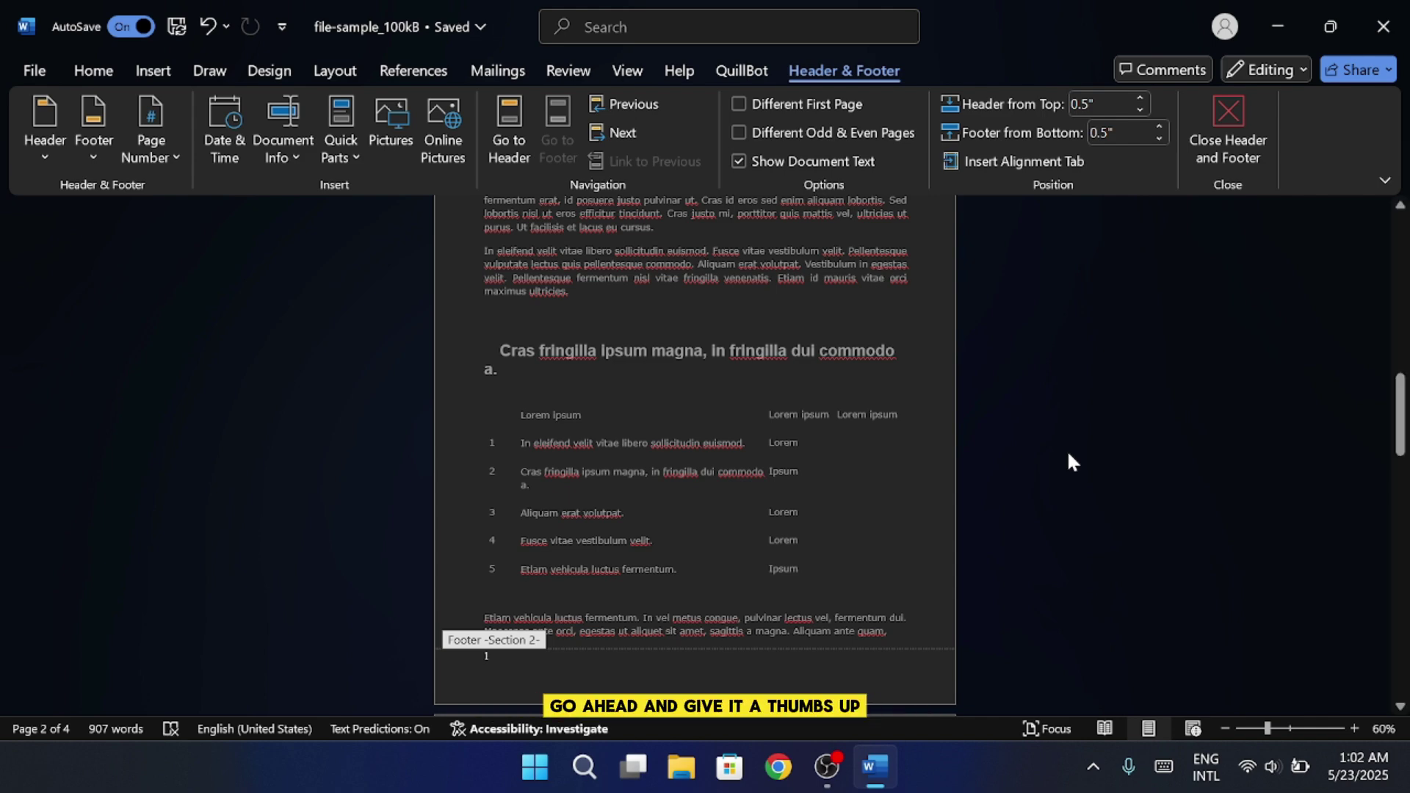
{"action": "left_click", "coordinate": [1276, 28]}
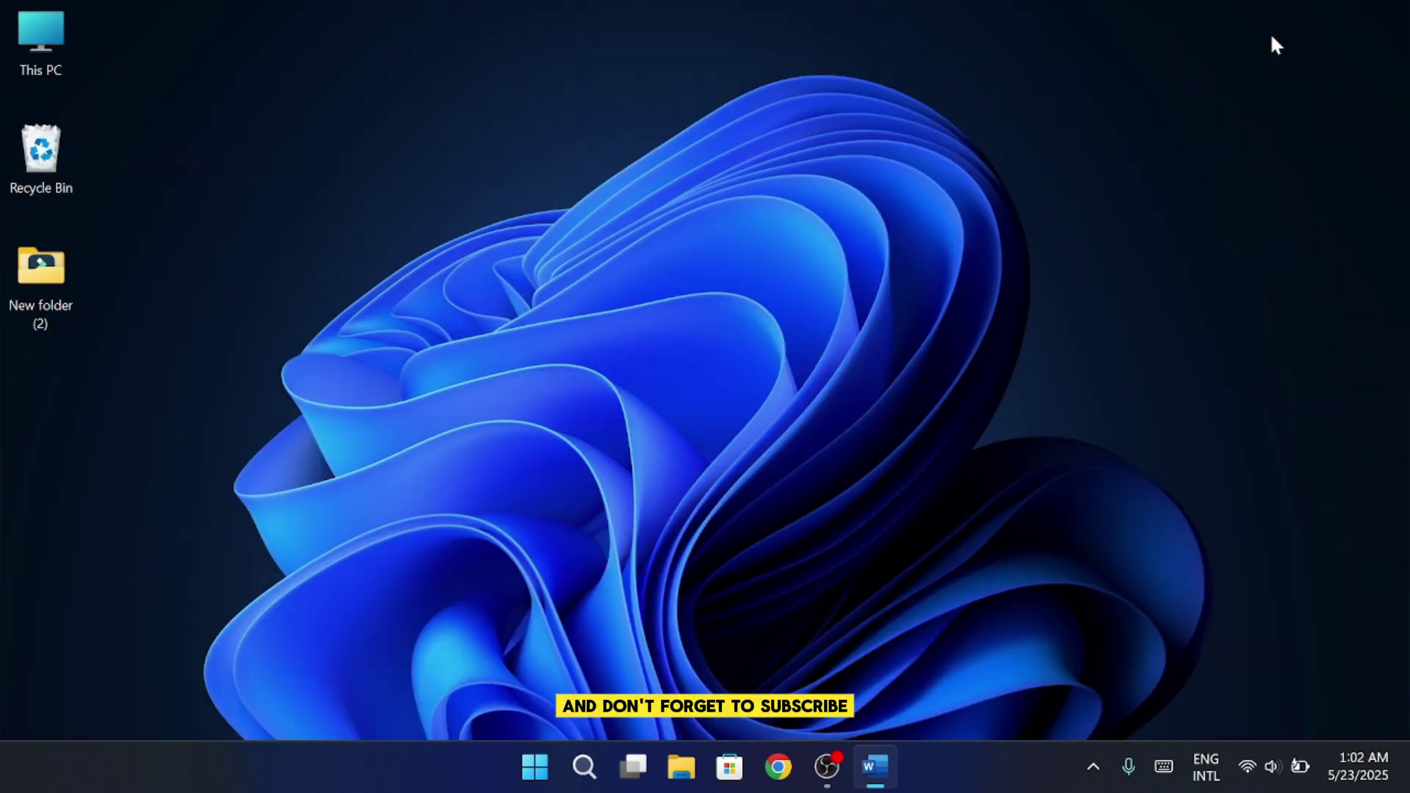